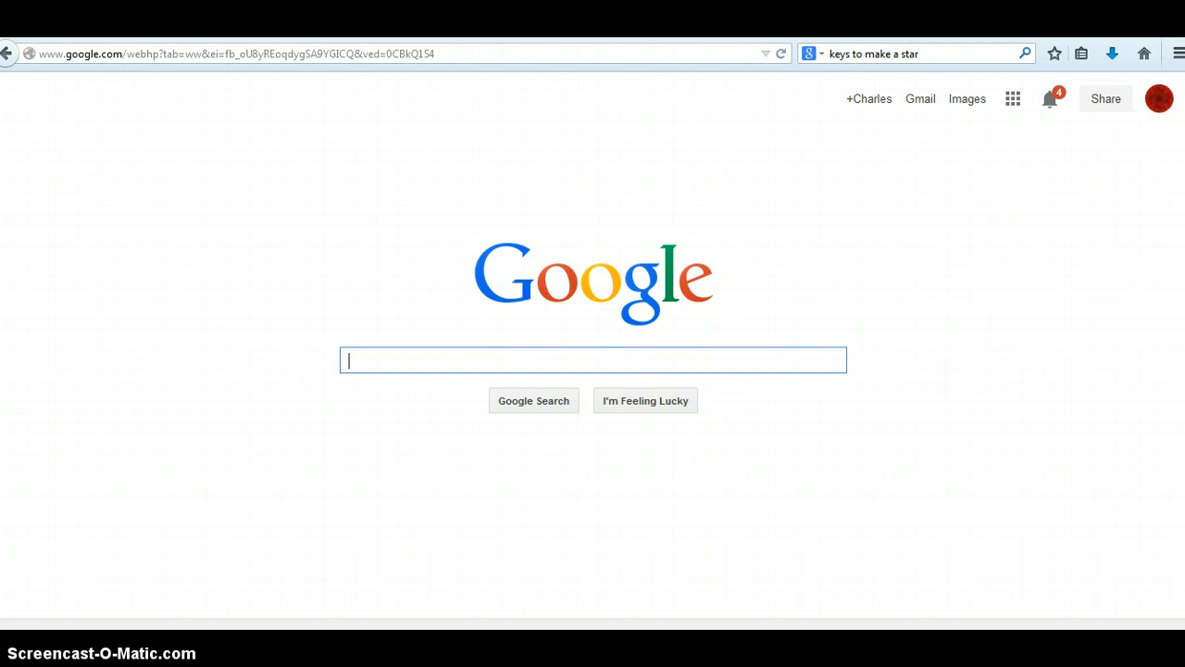
- Open Google Drive from the Google home page
click(1159, 98)
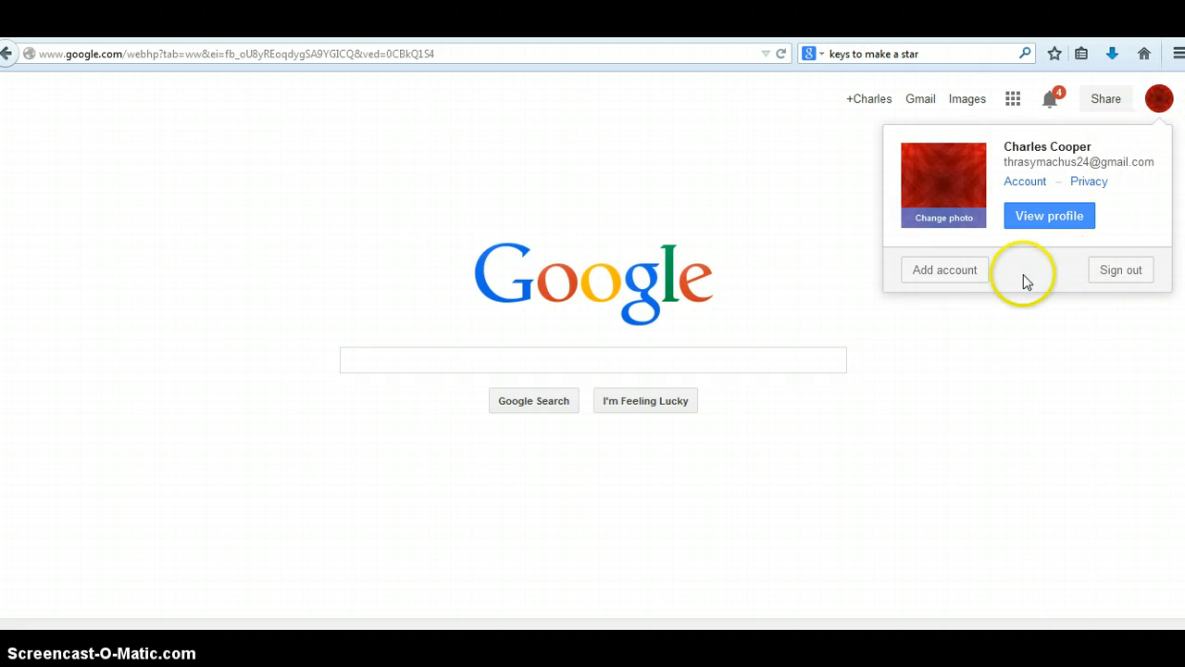
click(971, 345)
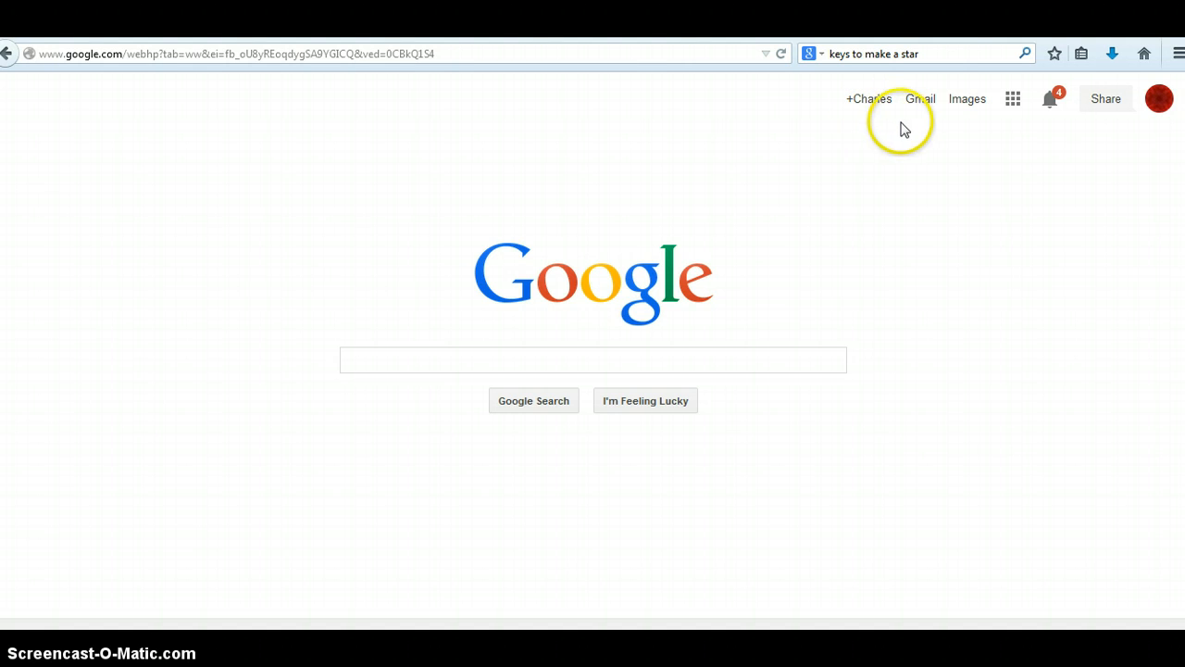
click(1013, 100)
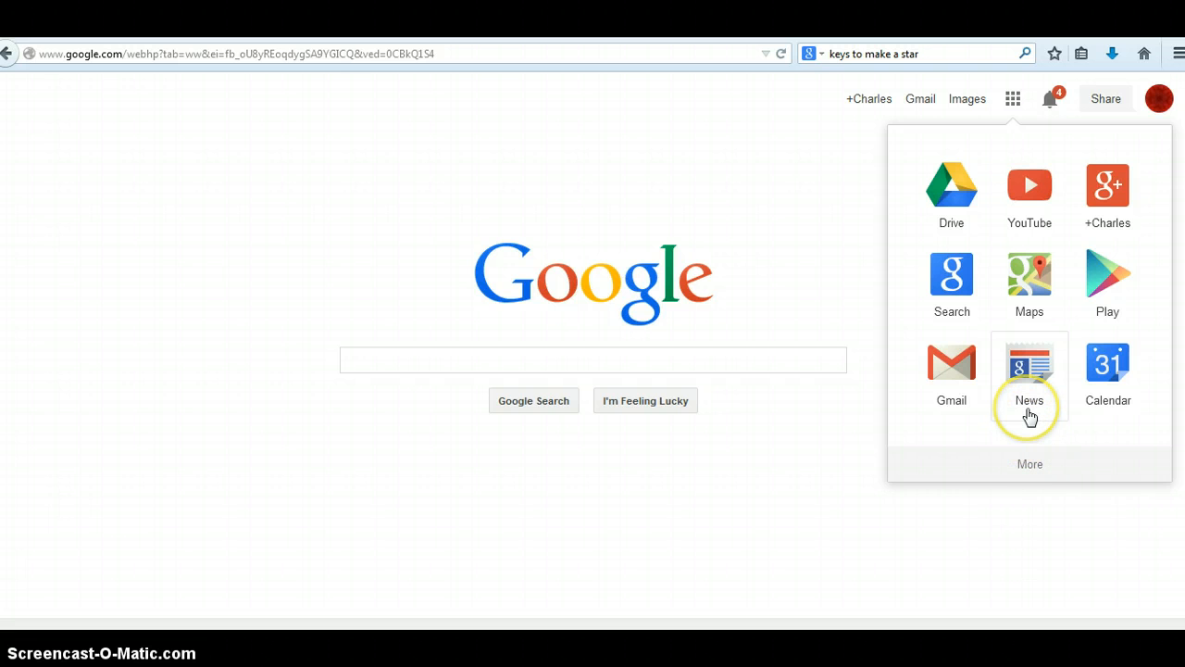
click(957, 204)
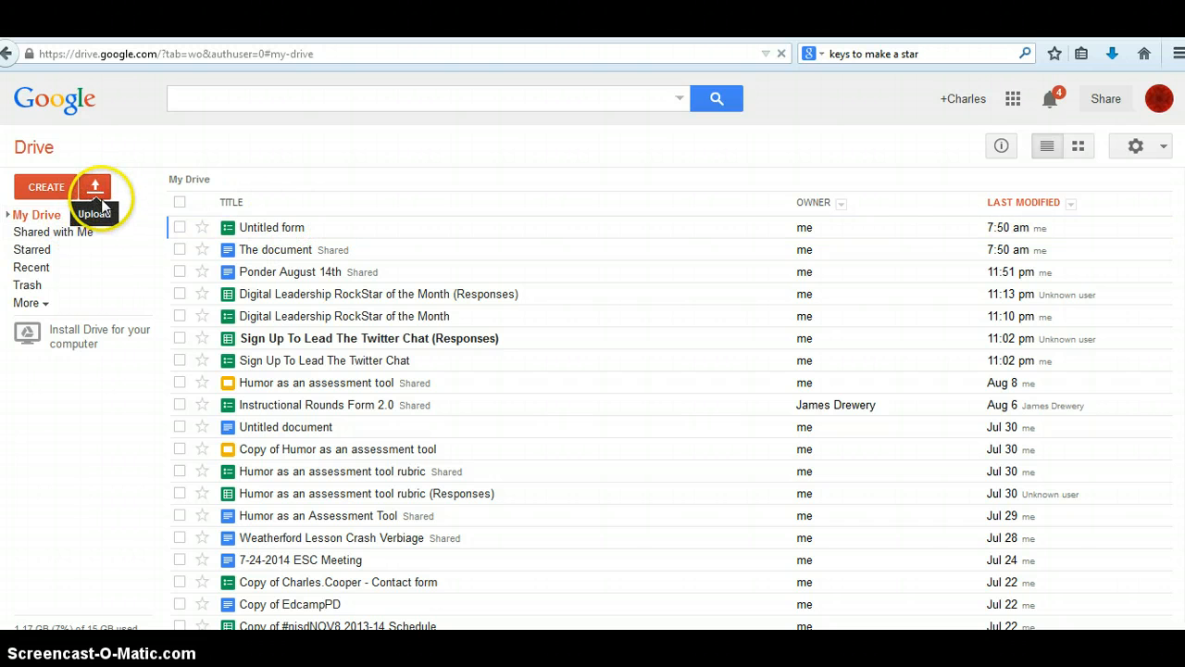
- Look through the Shared with Me, Starred and Recent file lists, and return to My Drive
click(97, 191)
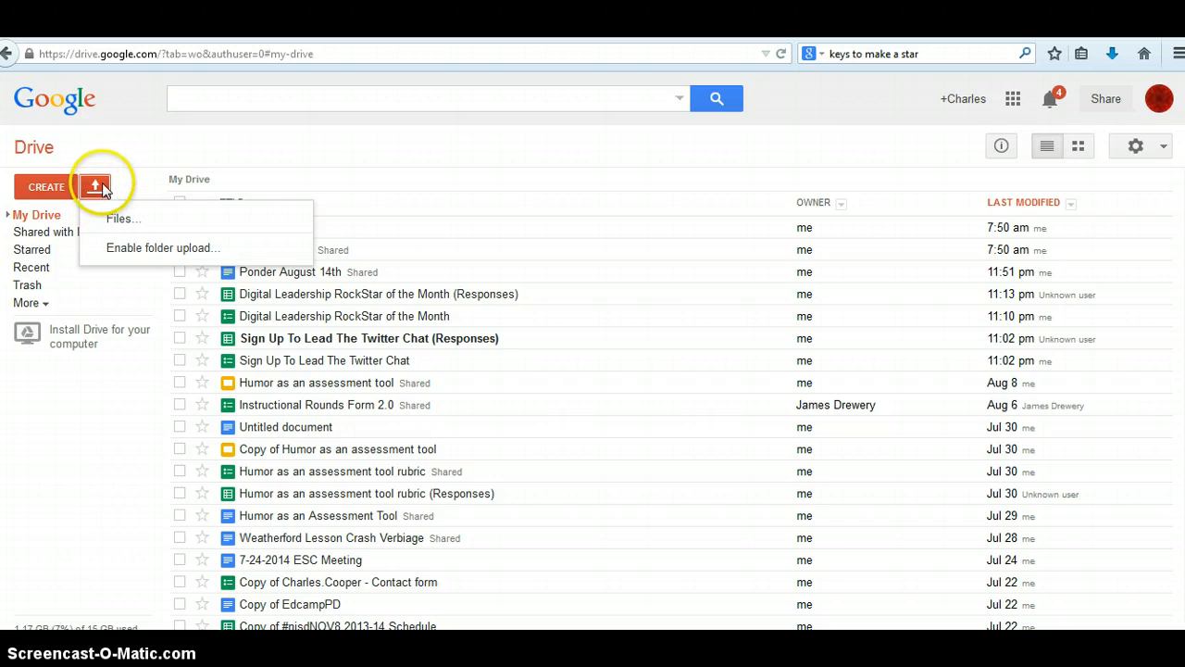
click(100, 160)
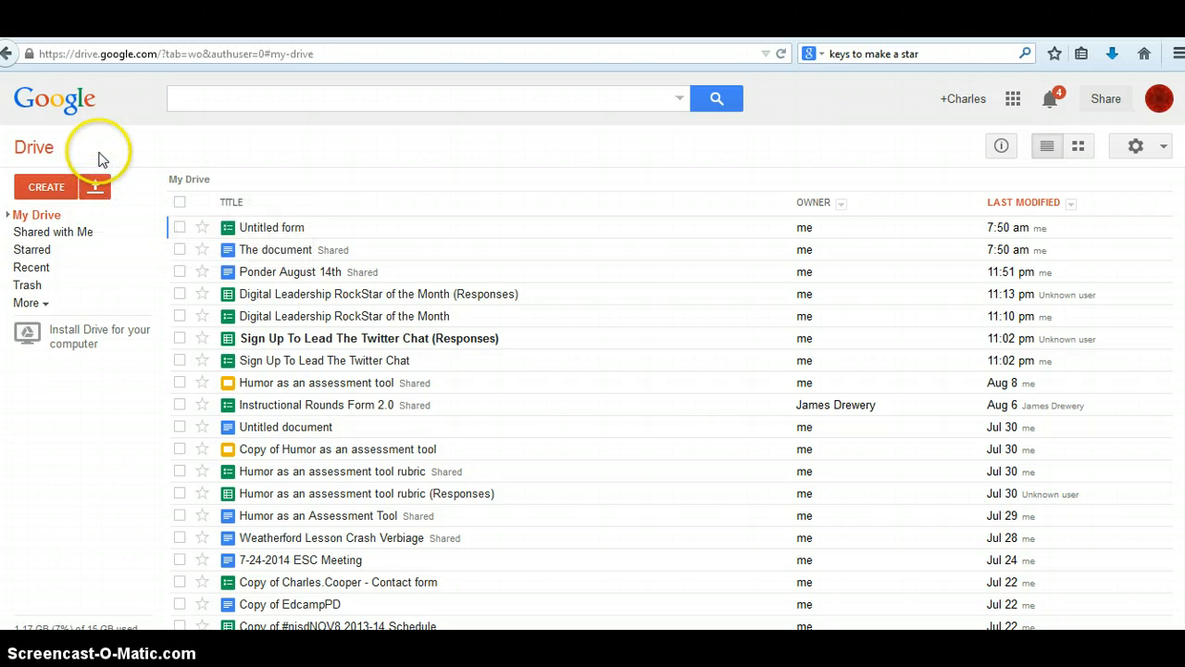
click(47, 215)
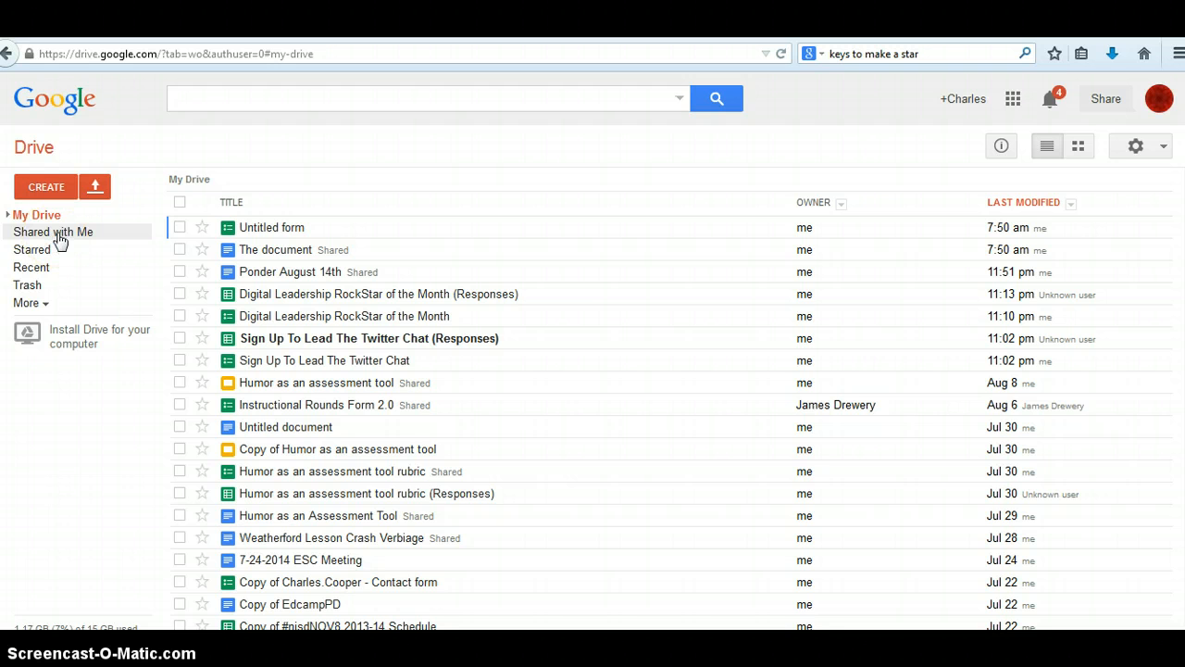
click(58, 234)
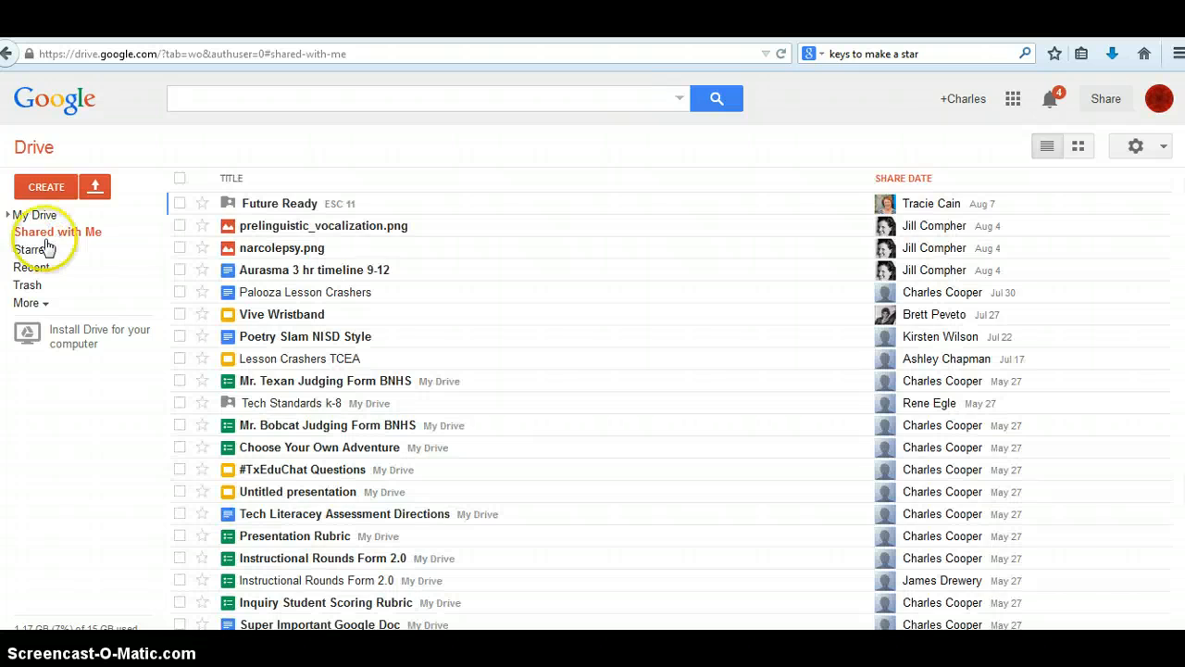
click(33, 250)
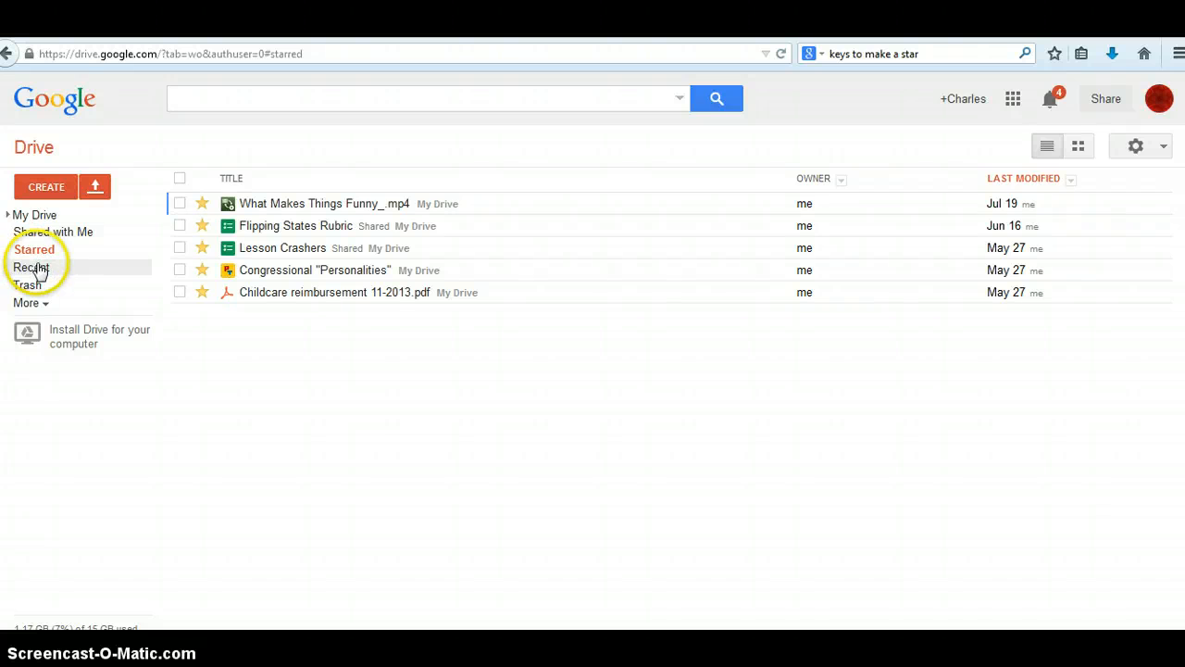
click(37, 267)
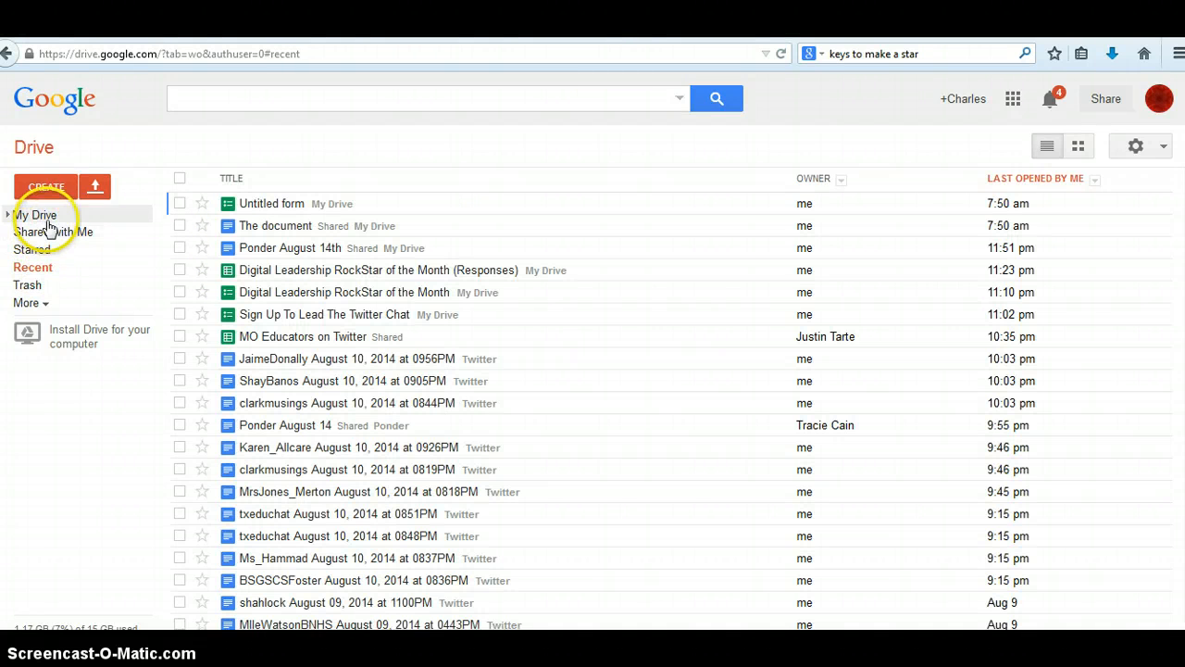
click(46, 217)
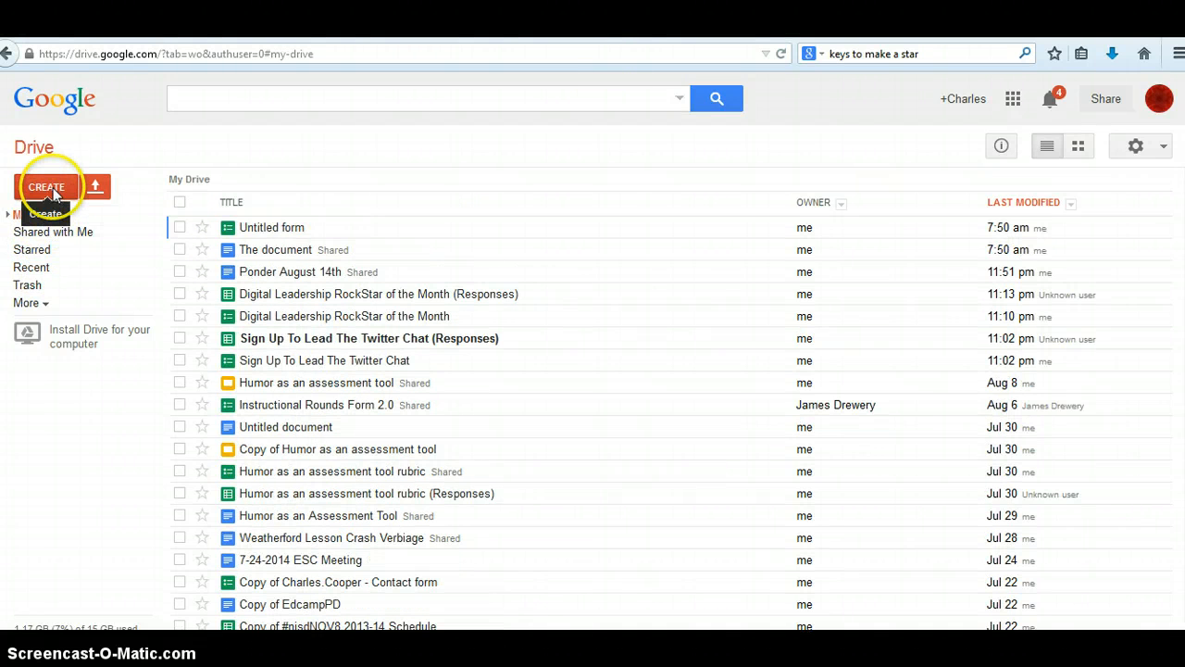
- Create a new form in My Drive and pick the Birthday Balloons theme for it
click(57, 188)
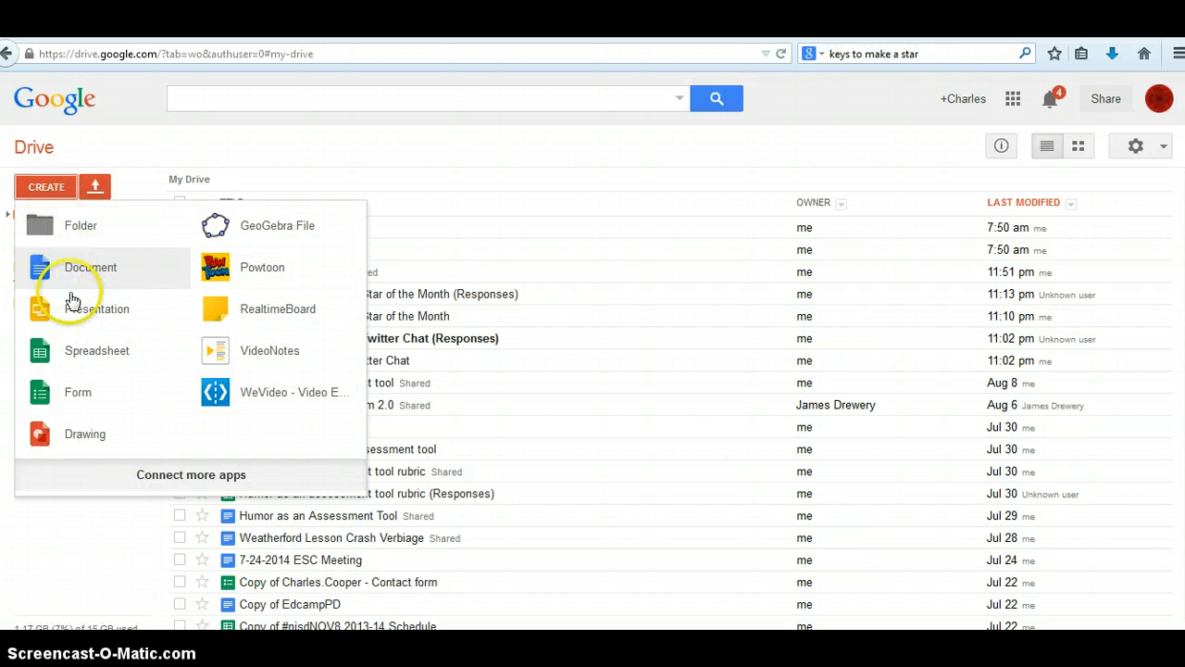
click(85, 397)
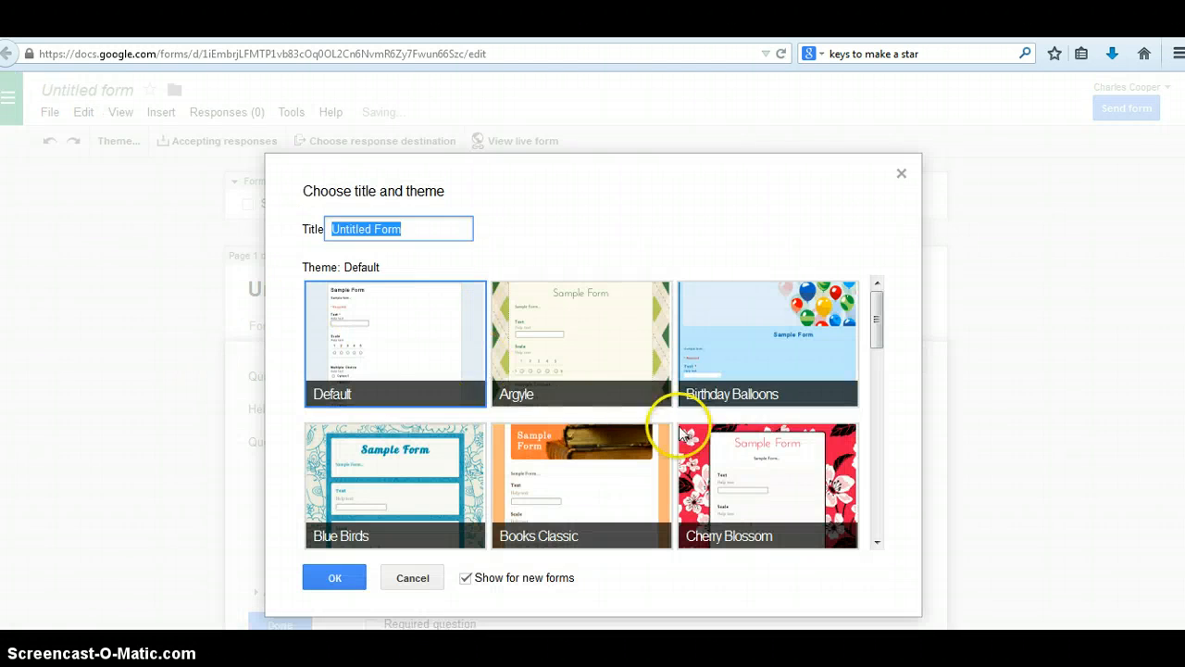
click(776, 350)
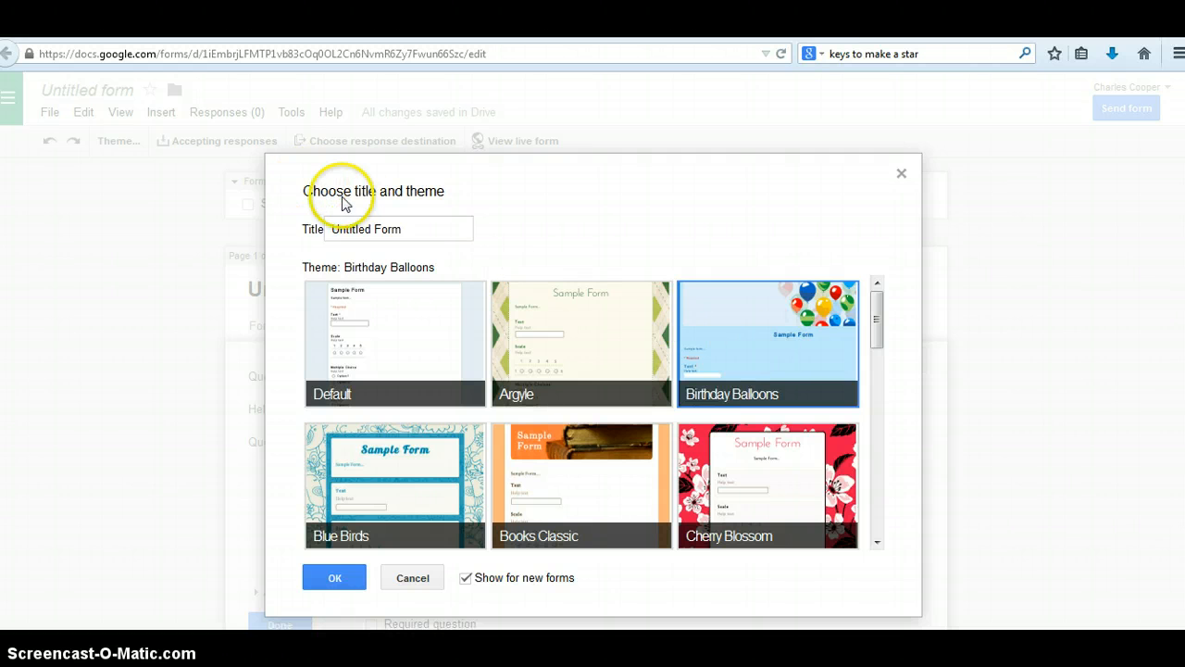
- Replace the default form title with "Staff Poll"
click(452, 237)
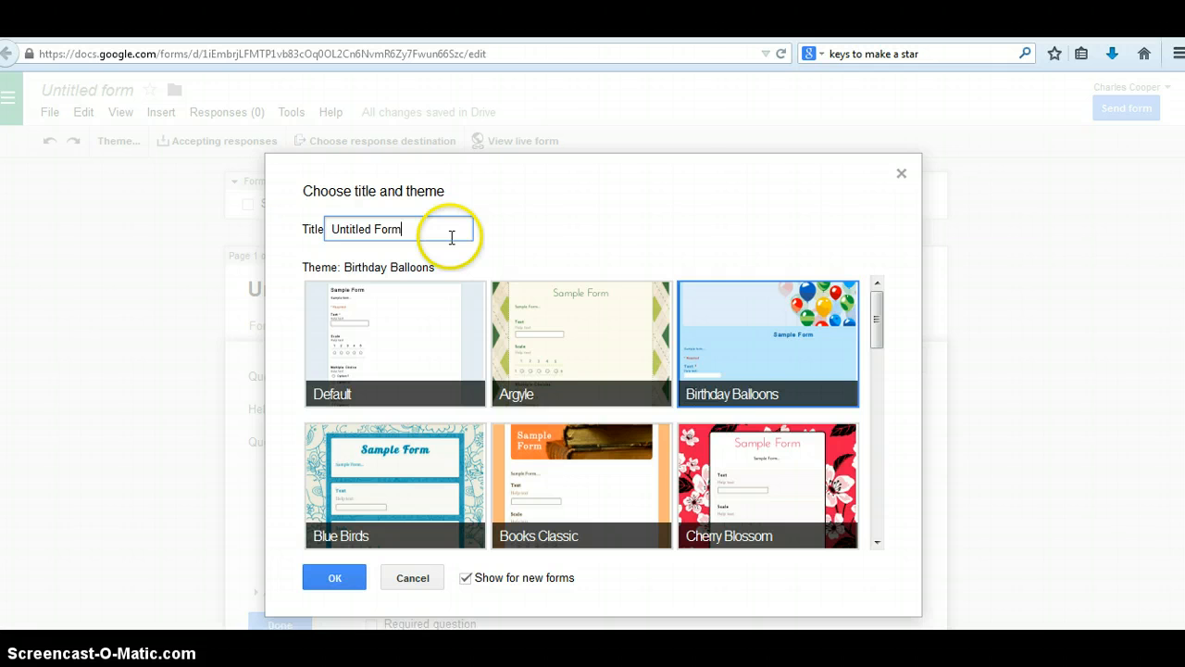
key(BackSpace)
key(BackSpace)
key(BackSpace)
key(BackSpace)
key(BackSpace)
key(BackSpace)
key(BackSpace)
key(BackSpace)
key(BackSpace)
key(BackSpace)
key(BackSpace)
key(BackSpace)
text(Staff Poll)
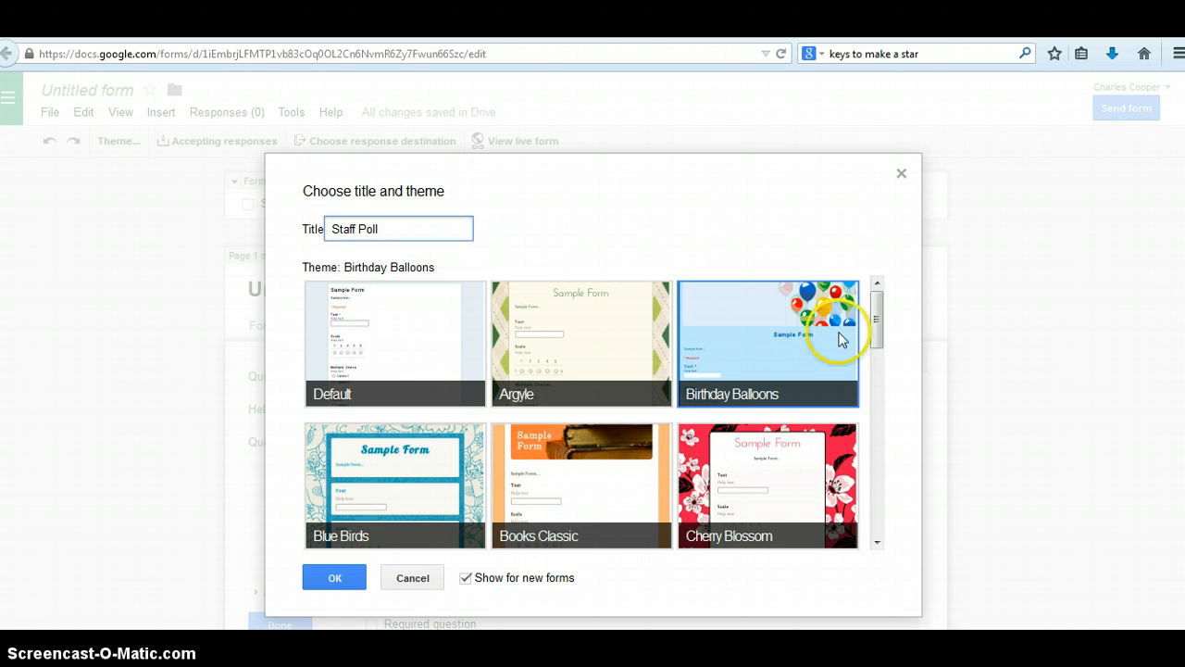
- Apply the Header (Gray) theme to the new form and preview the live form before returning to the editor
drag(877, 329, 899, 416)
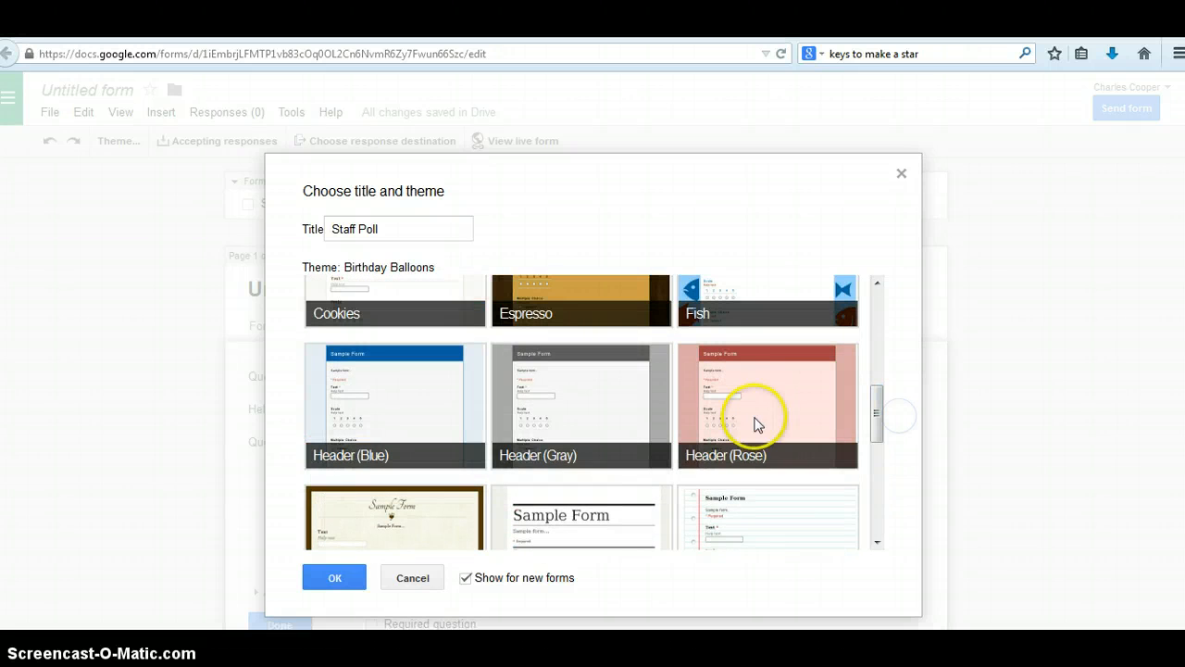
click(593, 417)
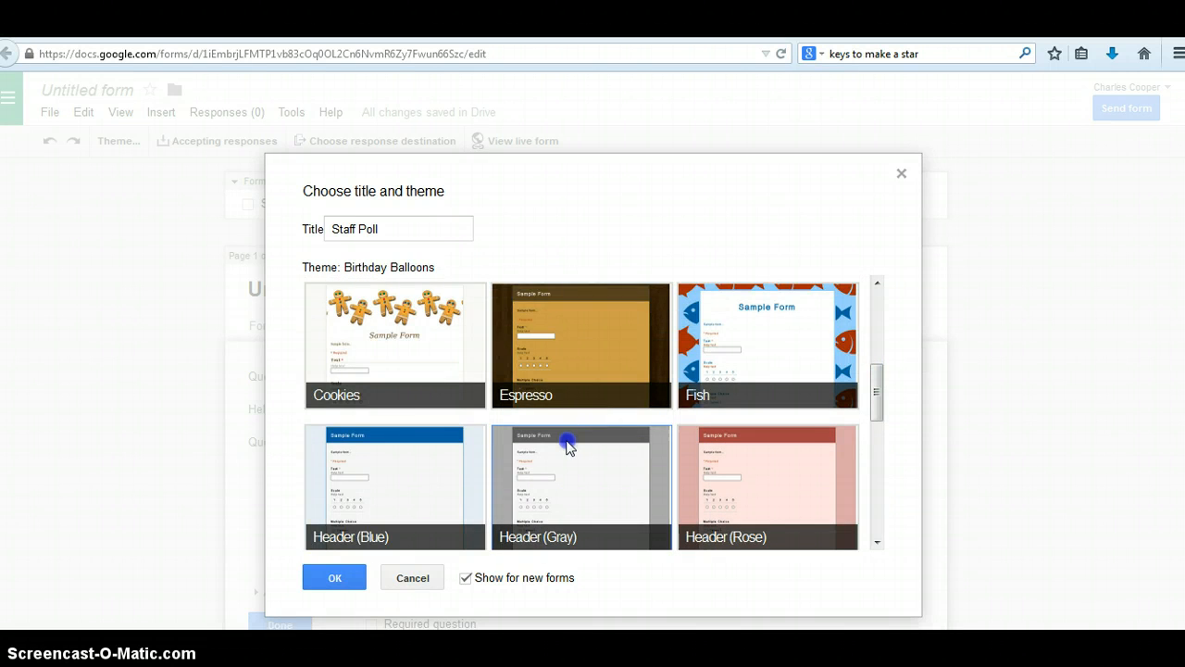
click(334, 578)
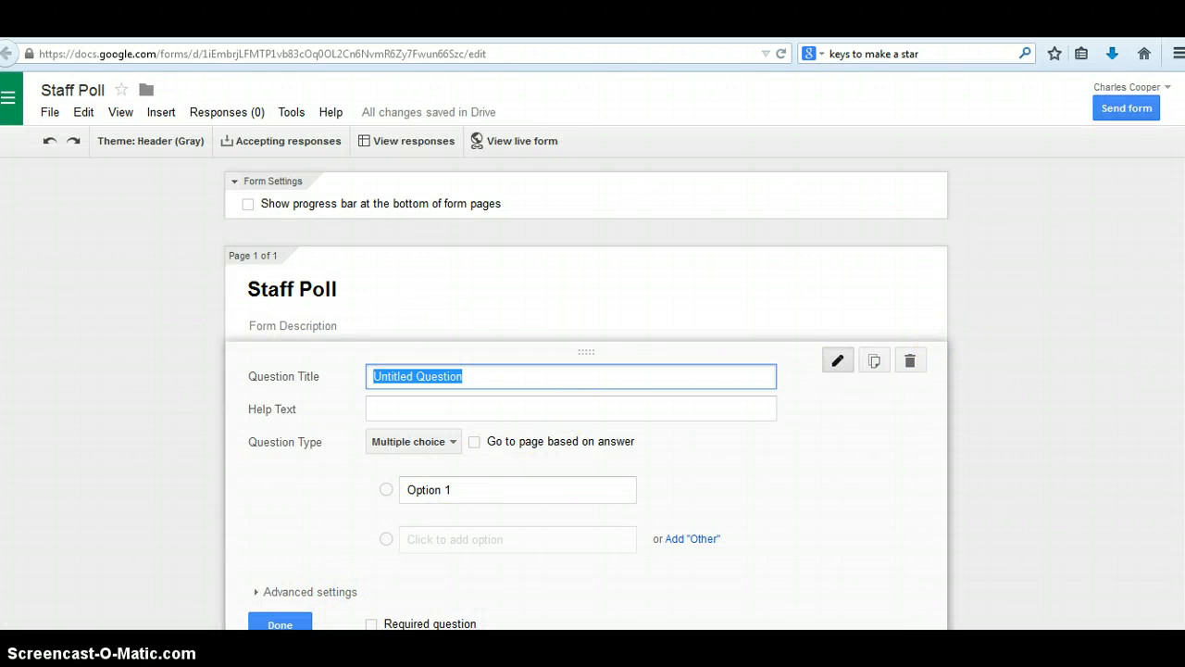
click(509, 144)
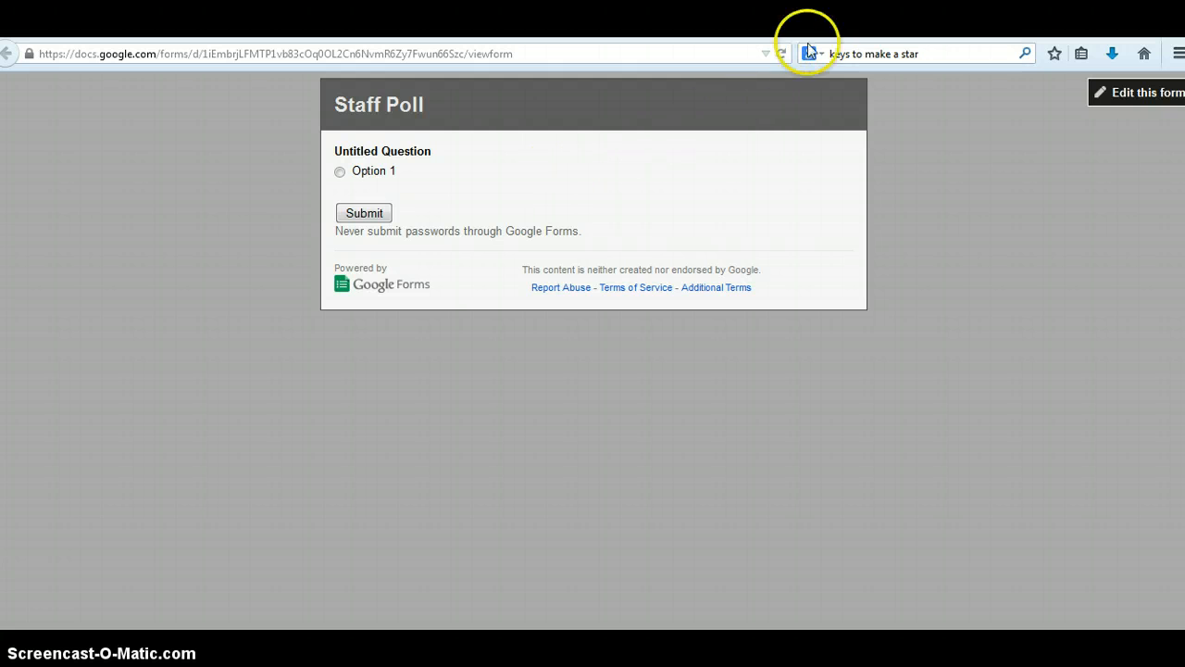
key(ctrl+w)
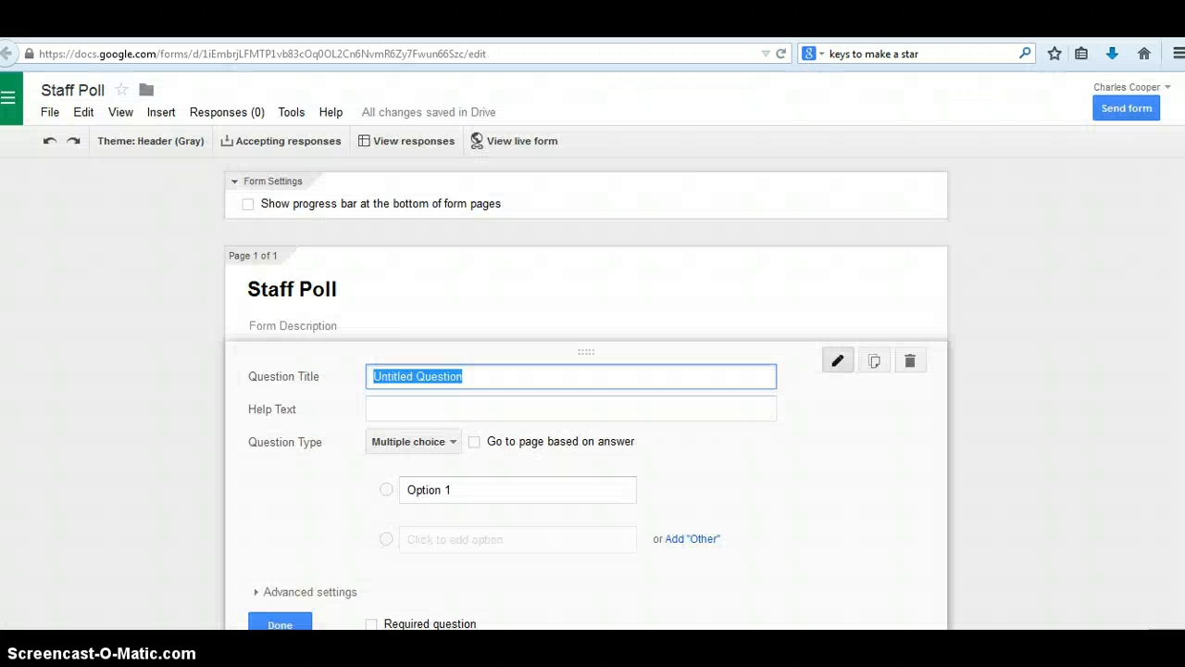
- Enter "We're creating a poll for our staff" as the form description
click(392, 285)
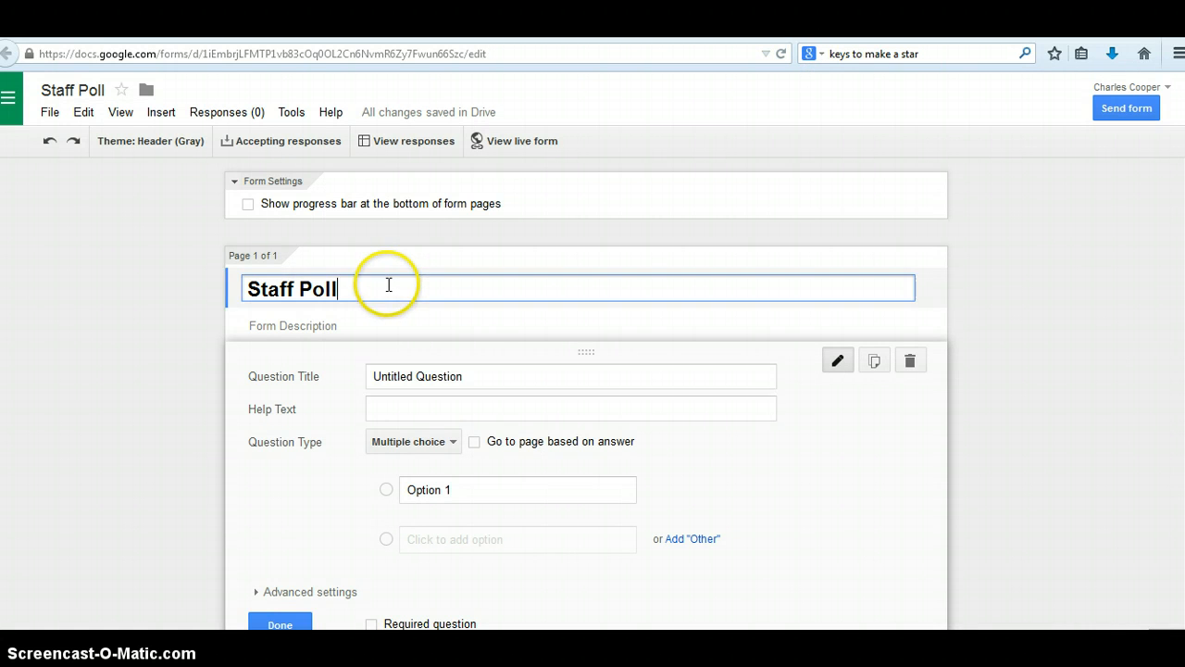
click(376, 330)
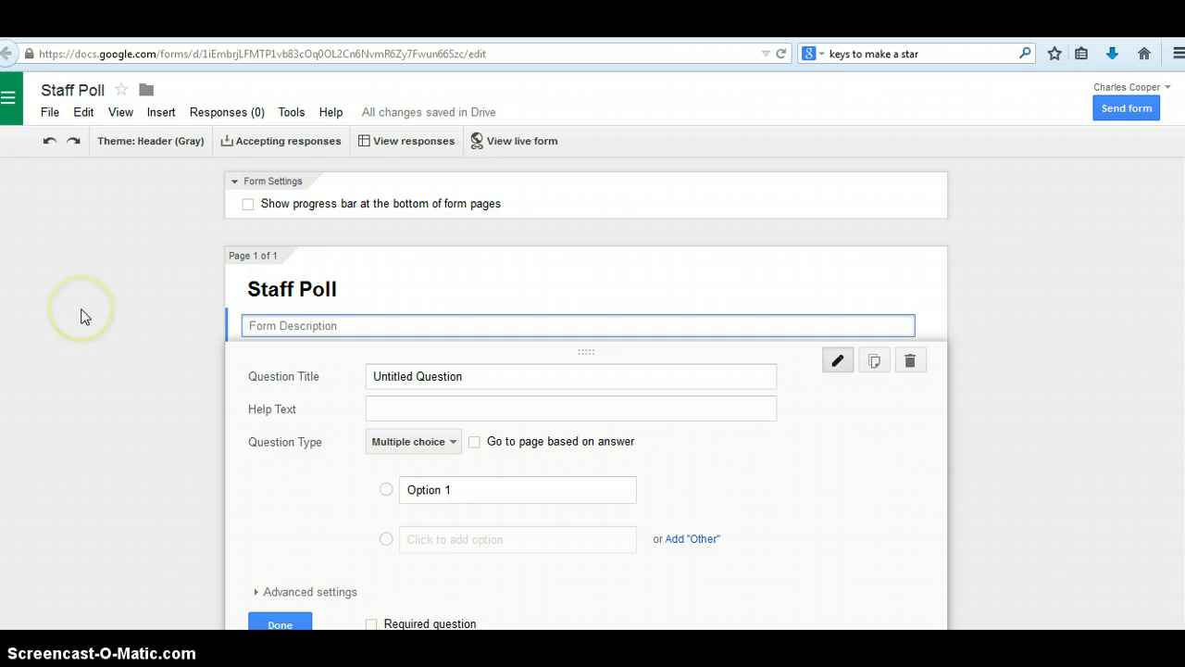
text(We're creating)
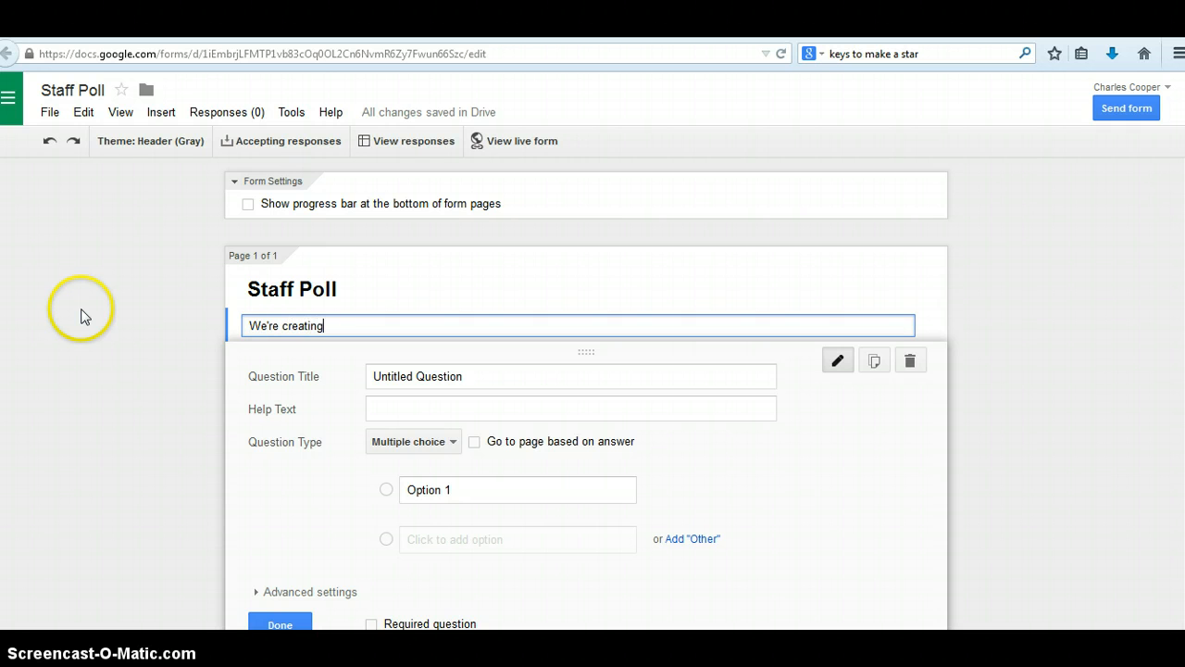
text( a poll for our staff)
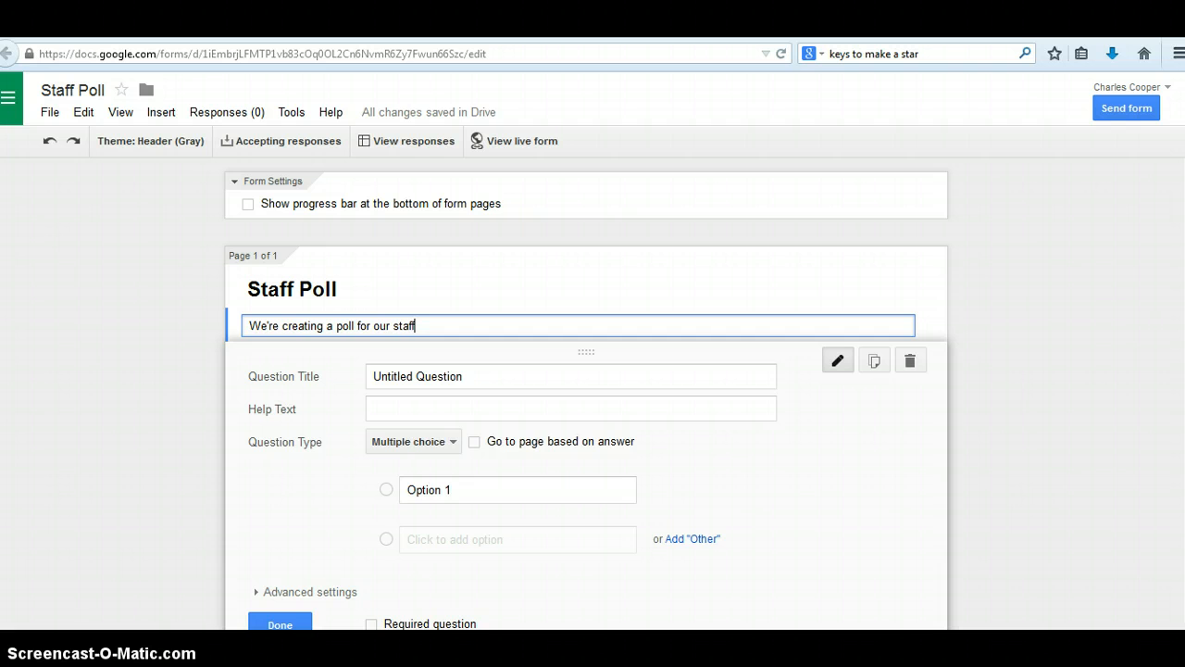
key(Tab)
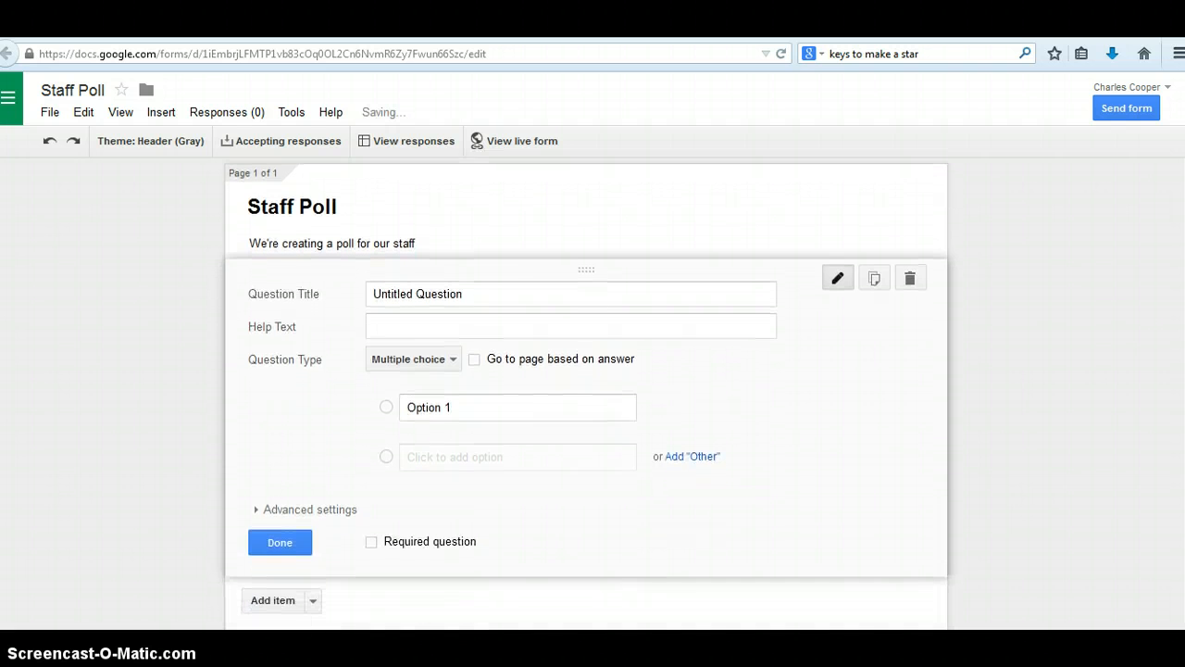
- Replace the first question's title with "What is your favorite form of professinal development?"
click(471, 298)
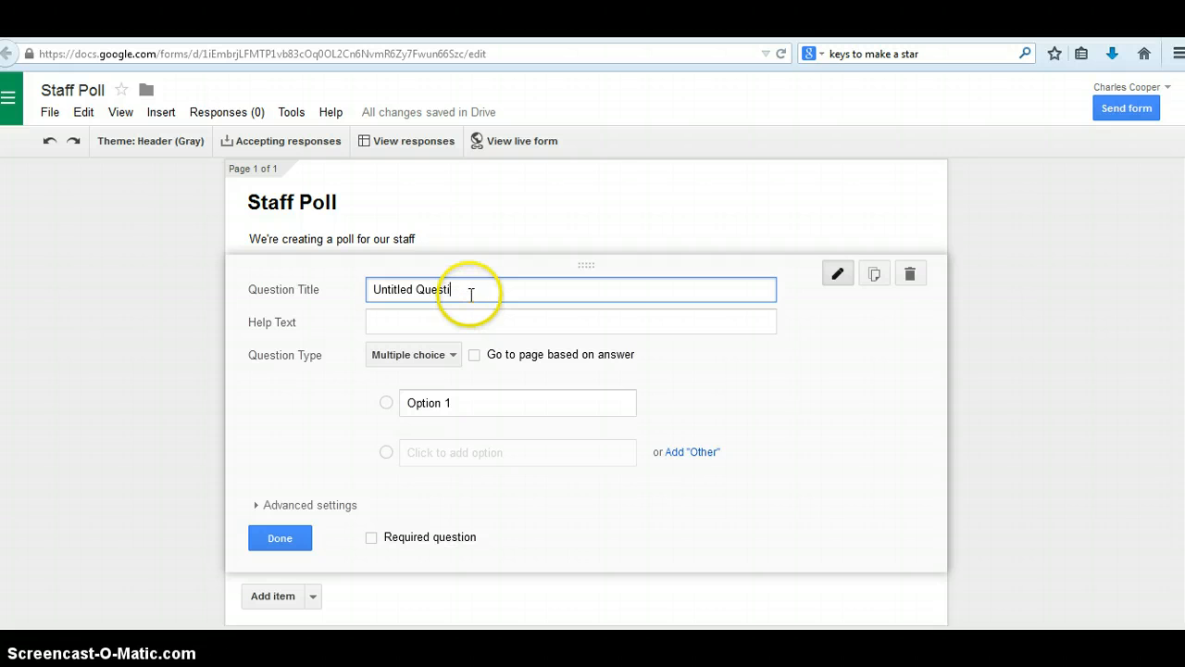
key(BackSpace)
key(BackSpace)
key(BackSpace)
key(BackSpace)
key(BackSpace)
key(BackSpace)
key(BackSpace)
key(BackSpace)
key(BackSpace)
key(BackSpace)
key(BackSpace)
key(BackSpace)
key(BackSpace)
key(BackSpace)
key(BackSpace)
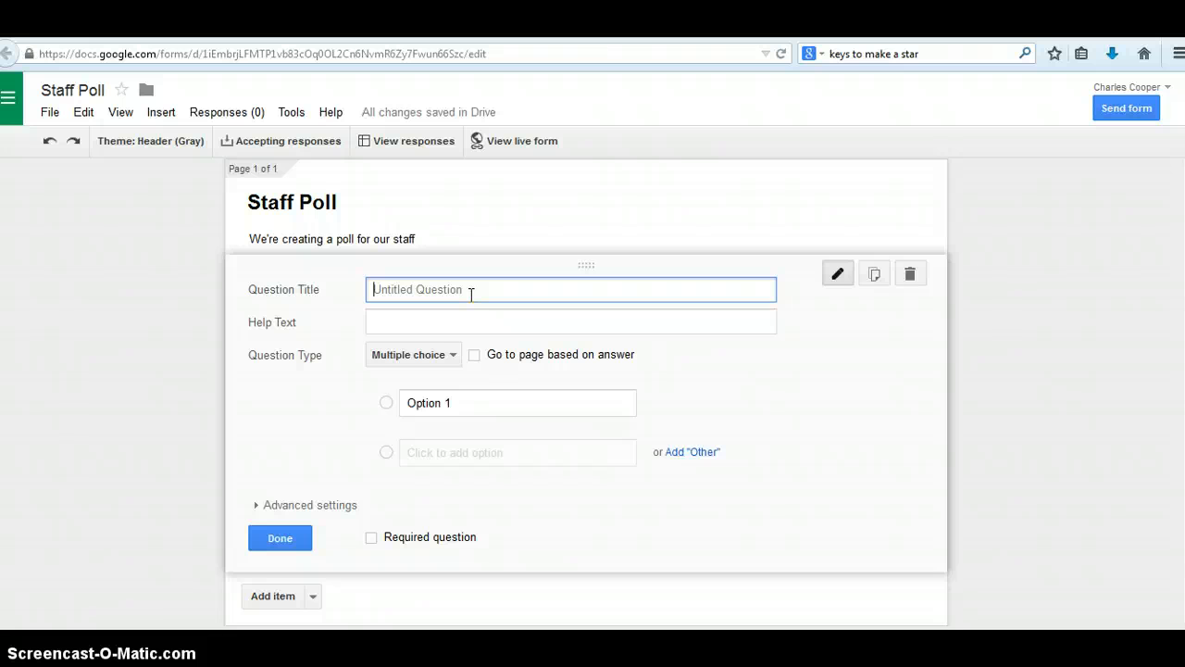
text(What is th)
text(ur favorite f)
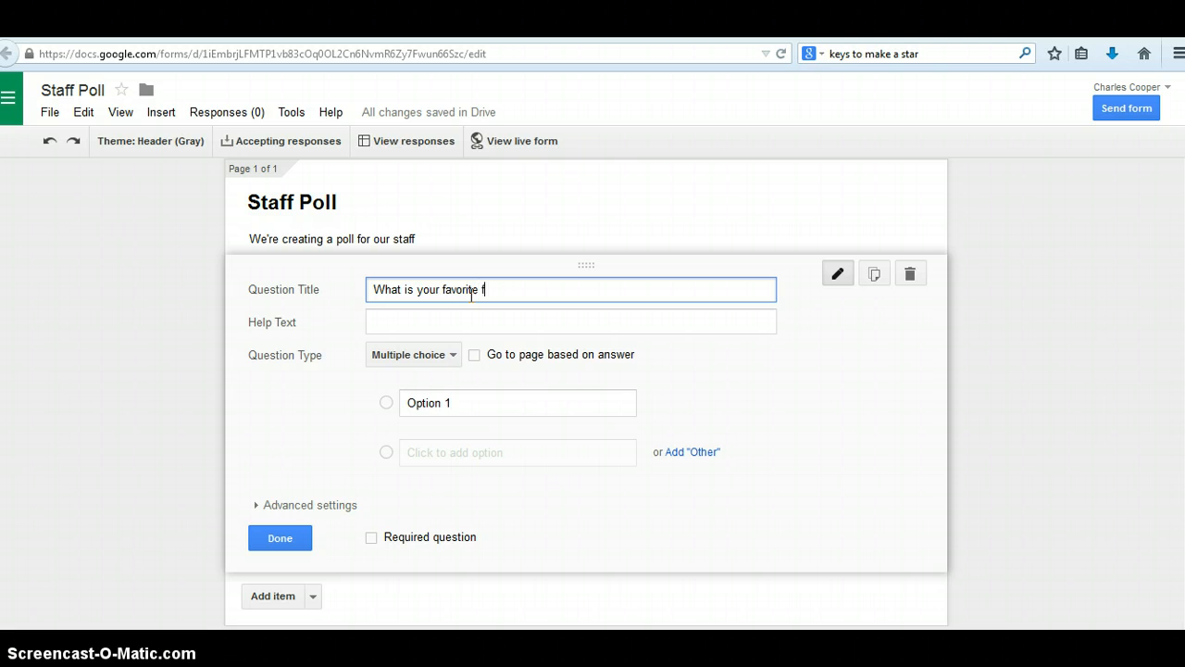
text(orm of professinal dev)
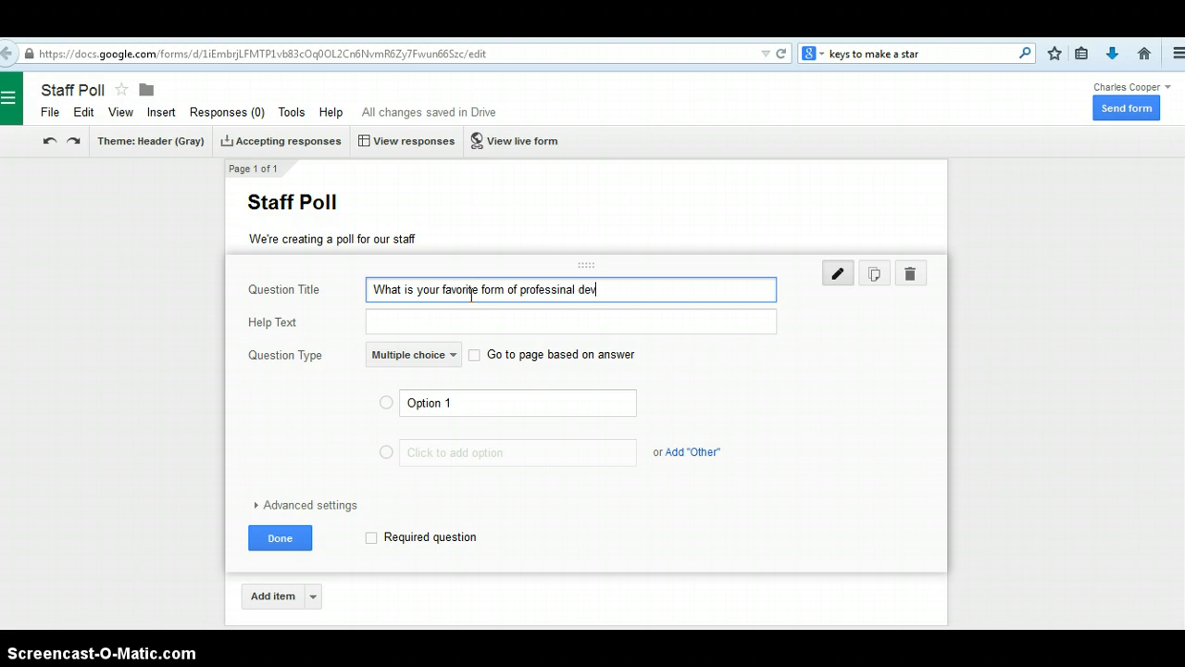
text(ment?)
key(Tab)
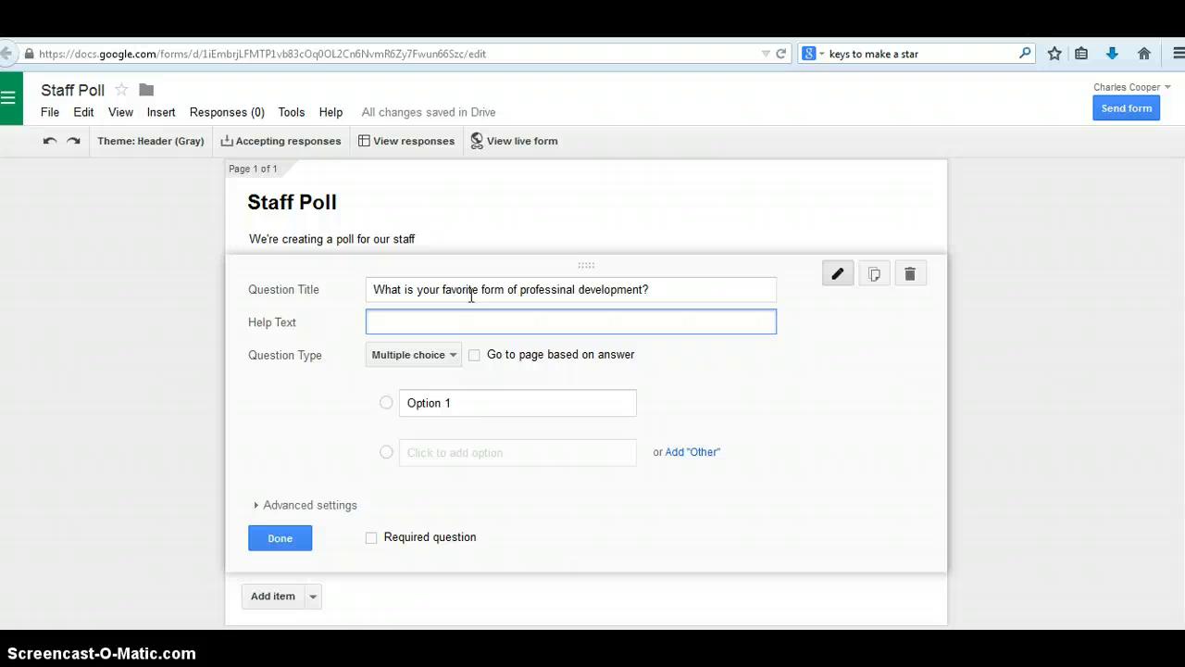
- Enter "Multiple Choice" as the question's help text and set its first answer option to "Face to face"
text(ltiple Choice)
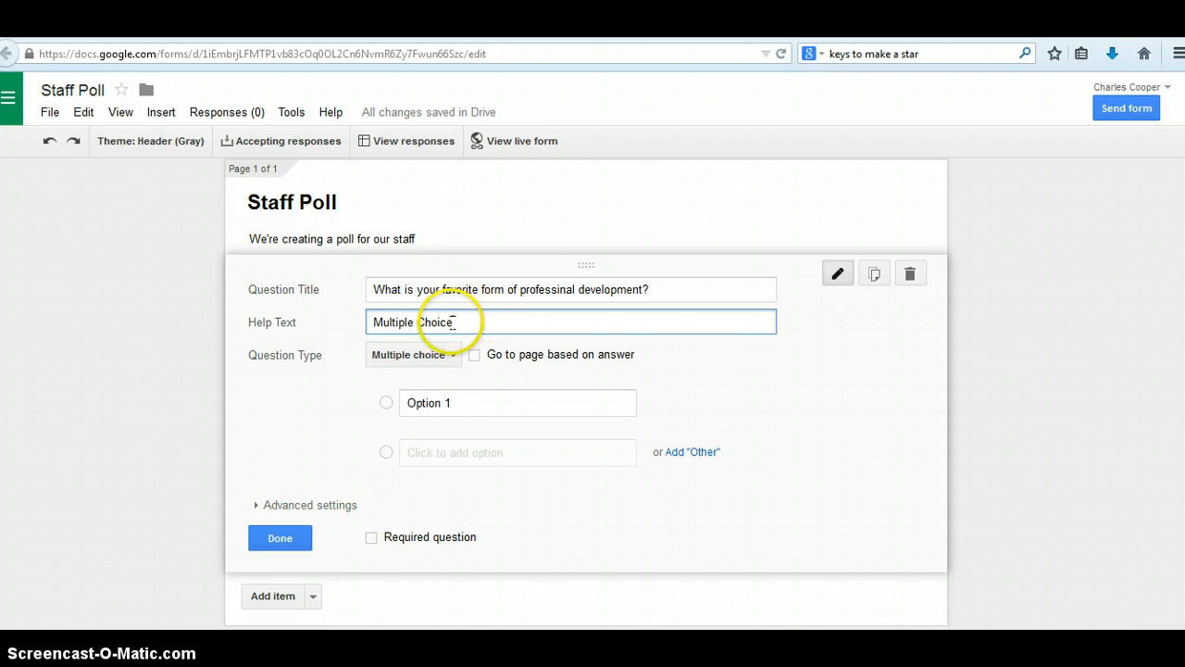
click(384, 406)
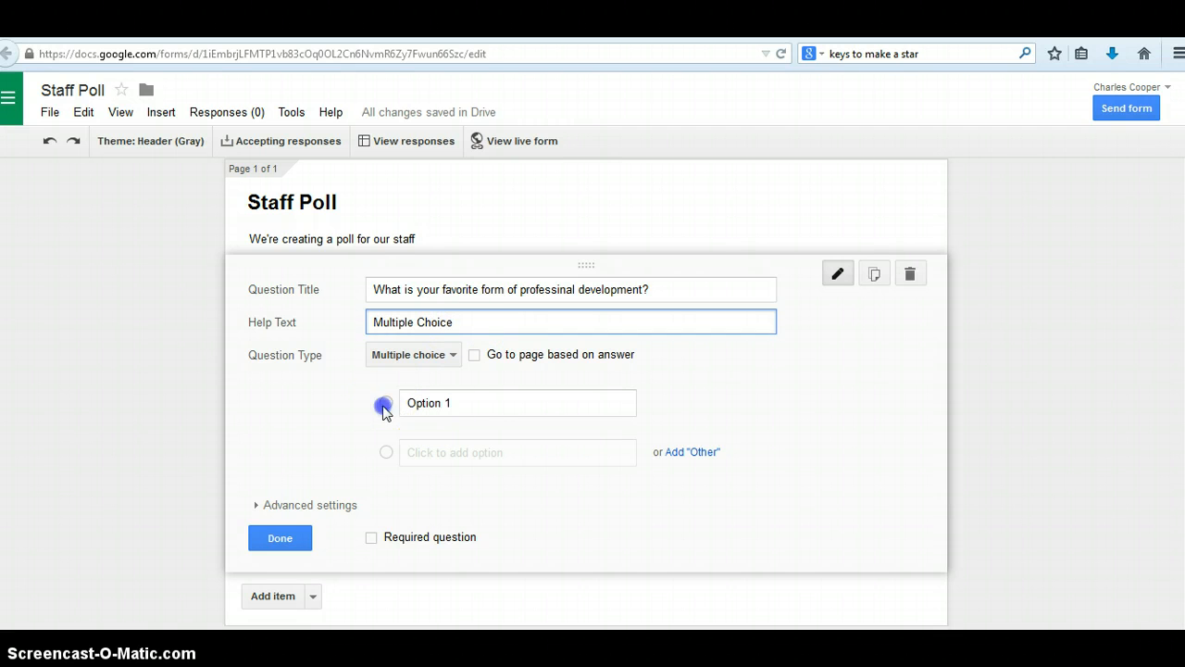
click(453, 399)
key(BackSpace)
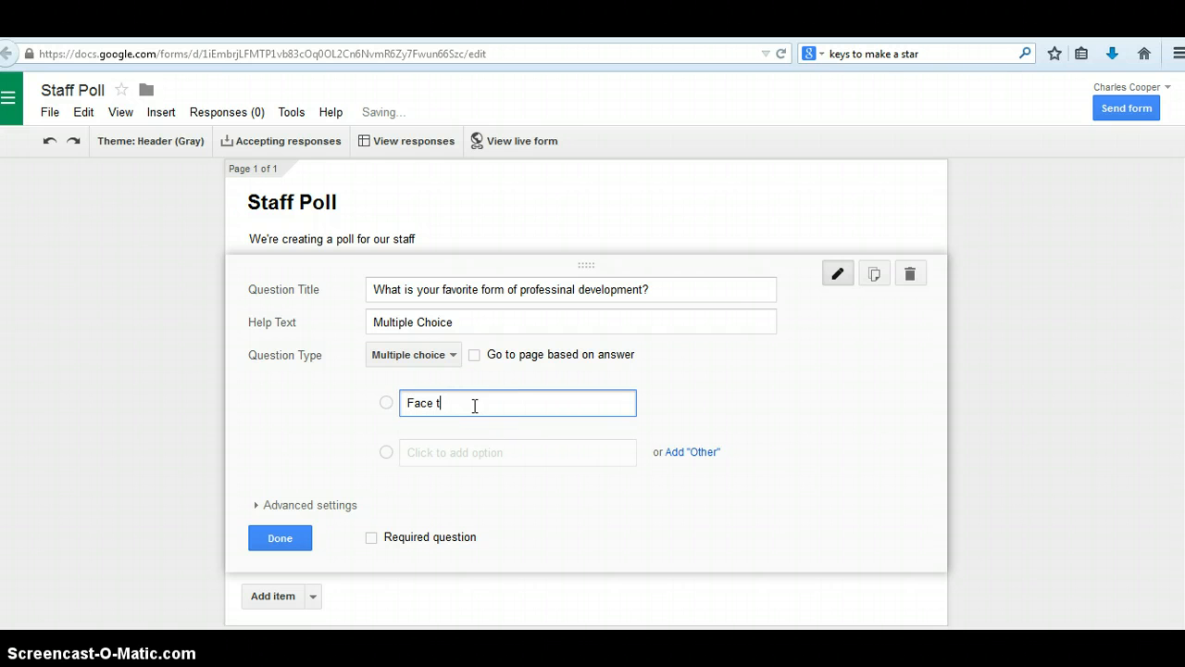
key(Return)
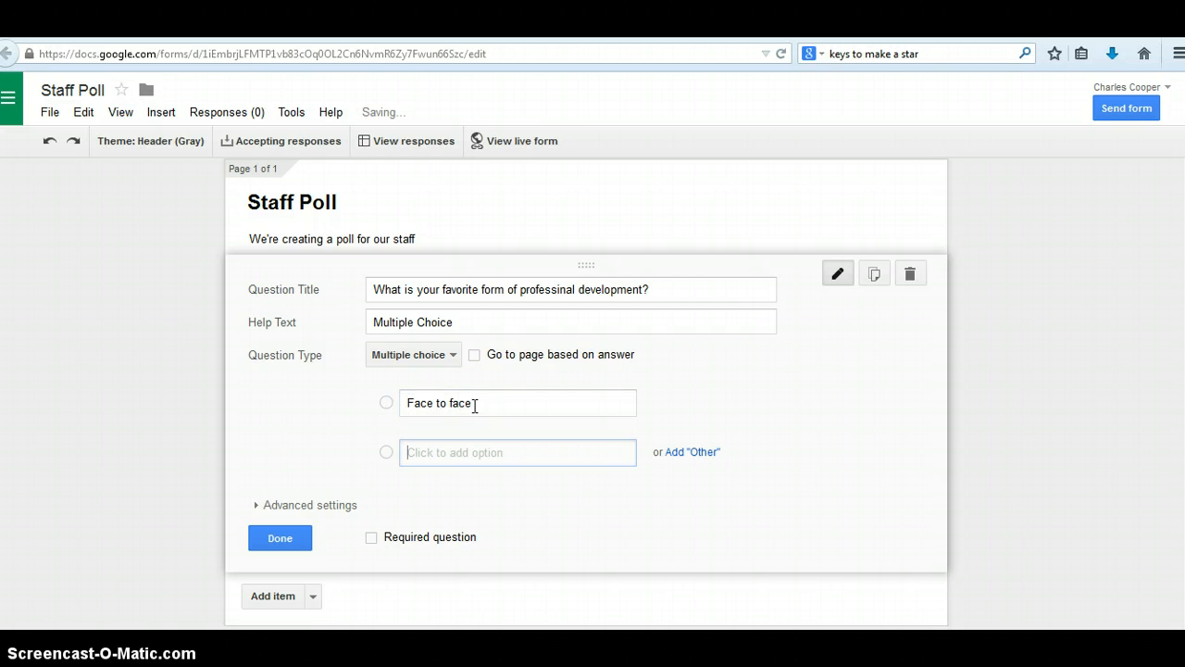
- Add "Completely Online" and "Hybrid - Both" as further answer options and save the question as a required one
text(Completely Online)
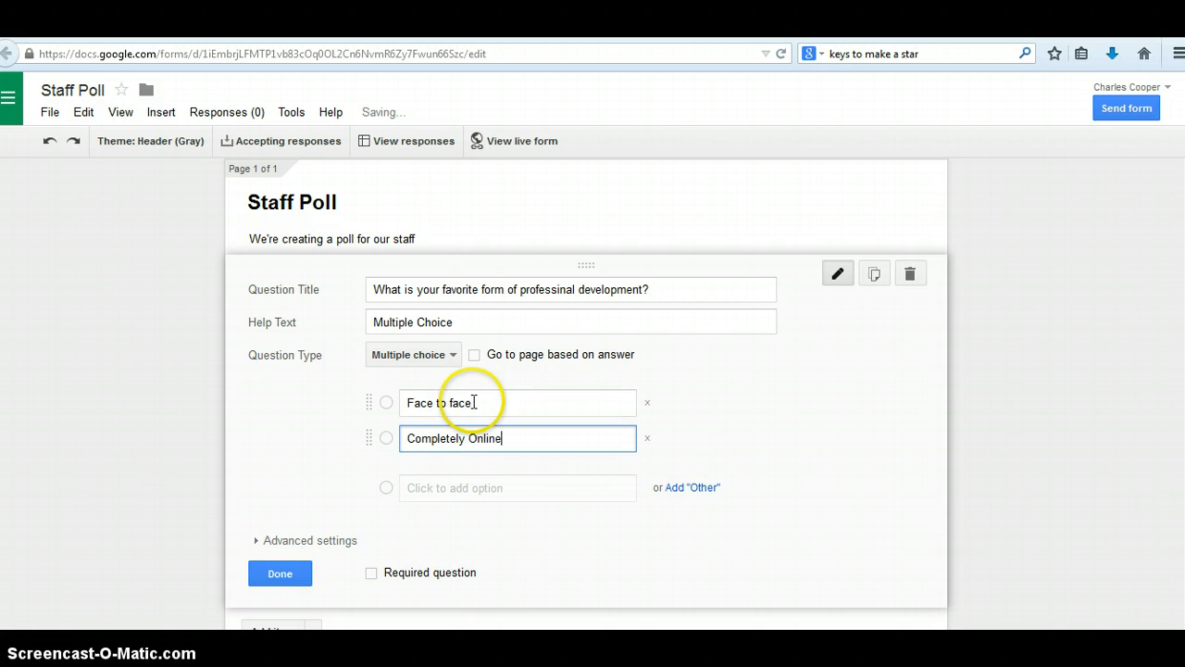
key(Tab)
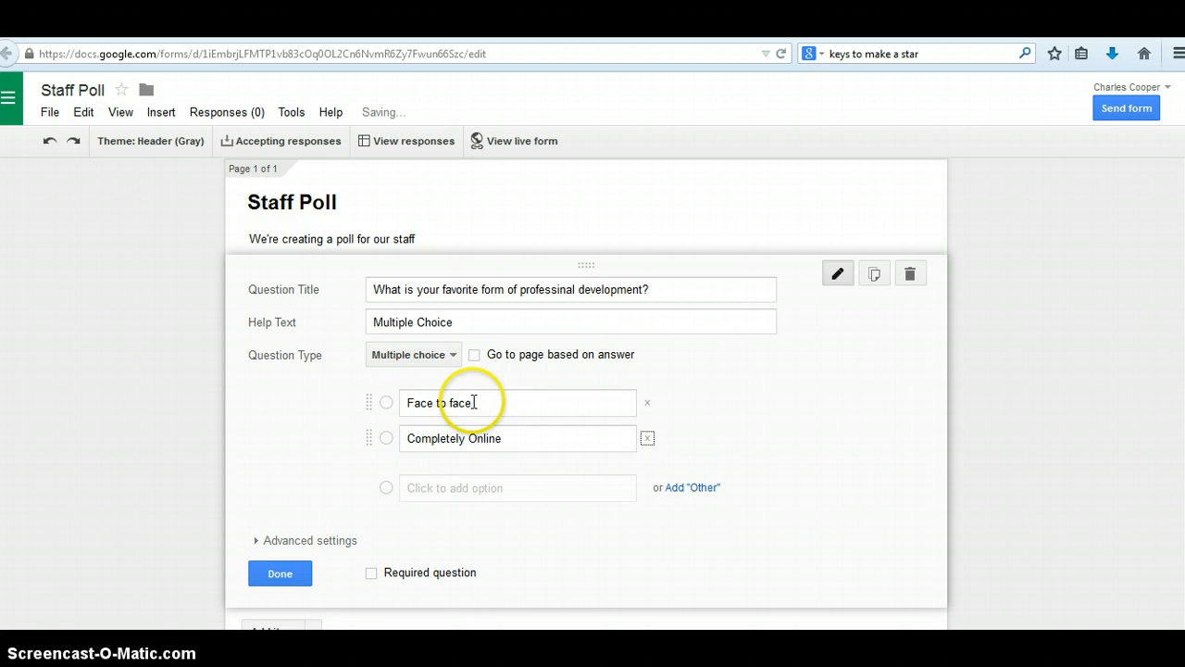
key(Tab)
text(Hyb)
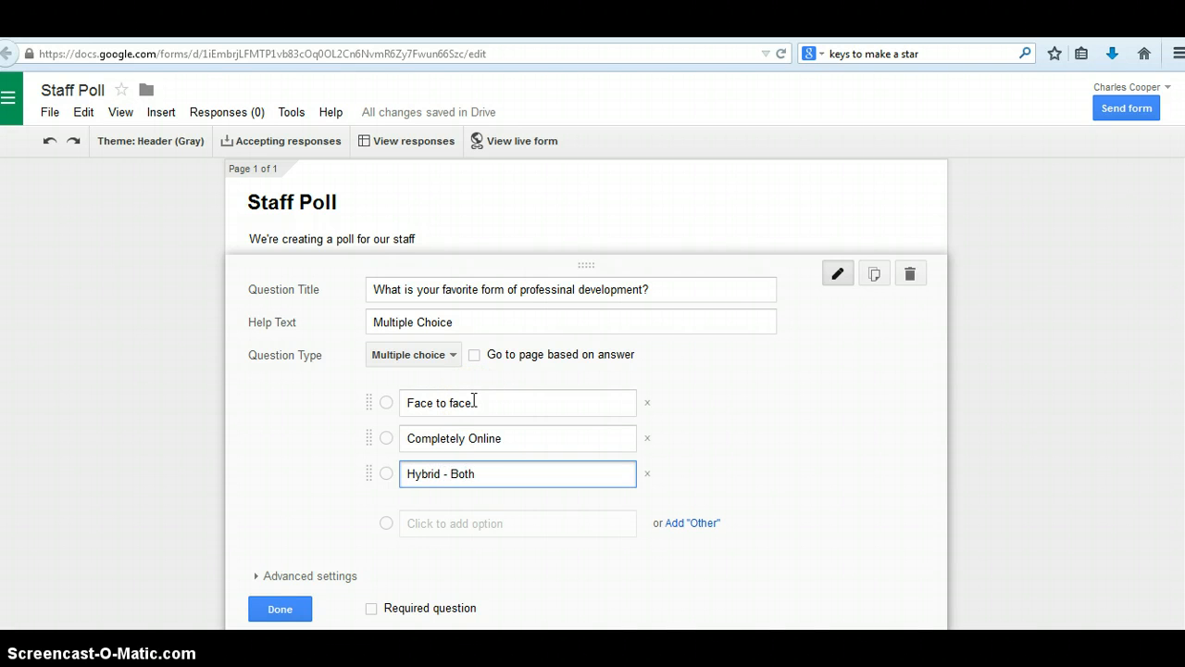
drag(1184, 412, 1174, 467)
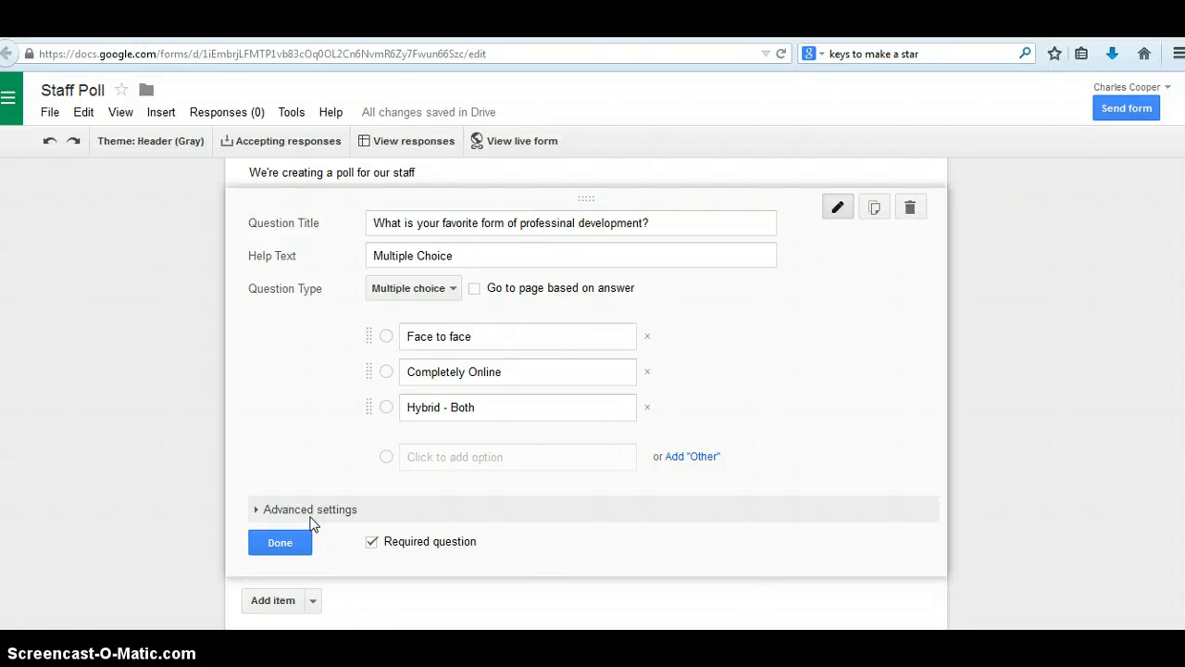
click(297, 540)
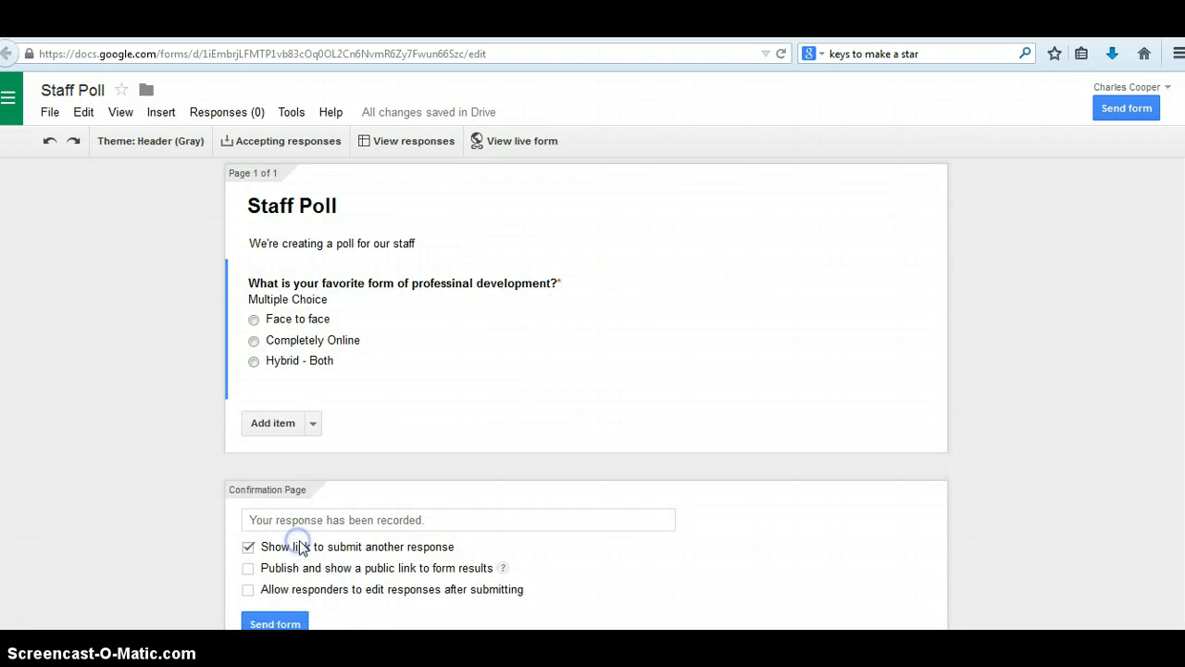
- Preview the live form, test selecting an answer to the professional development question, and leave the page without submitting
click(547, 149)
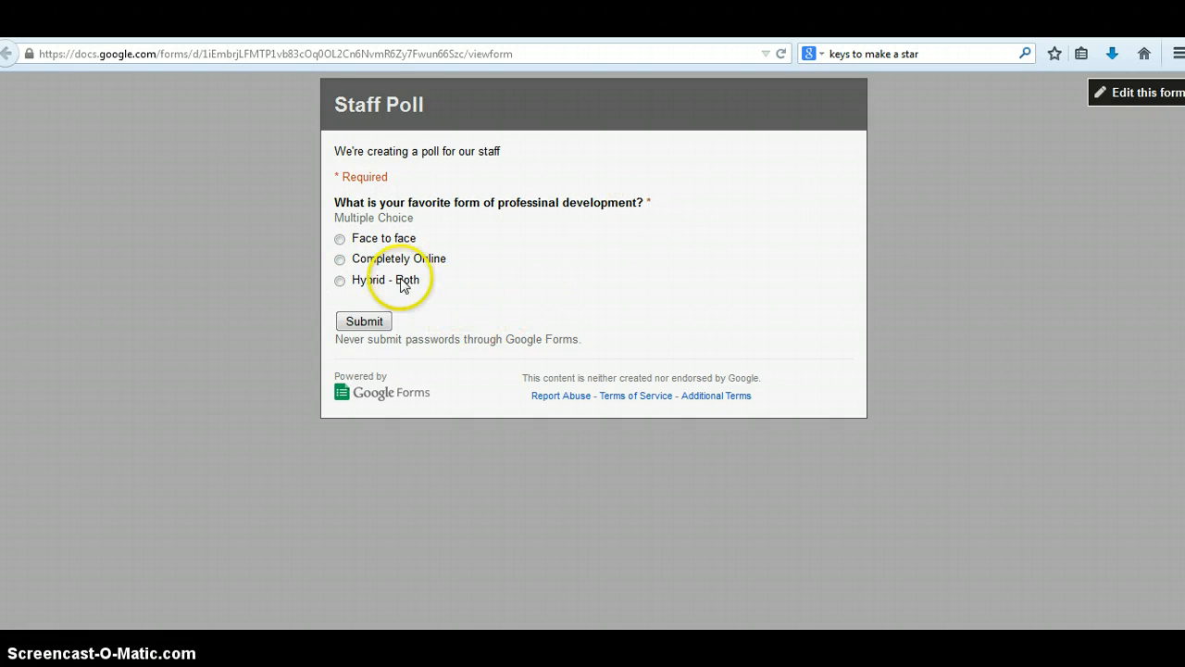
click(360, 246)
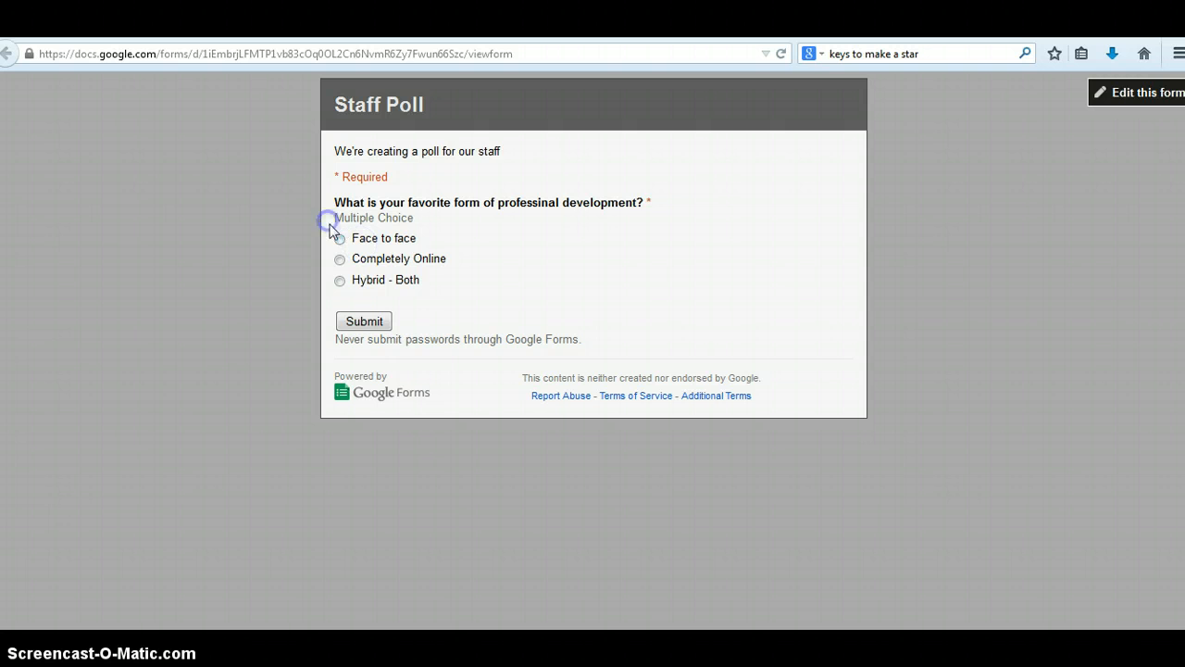
click(339, 260)
key(ctrl+w)
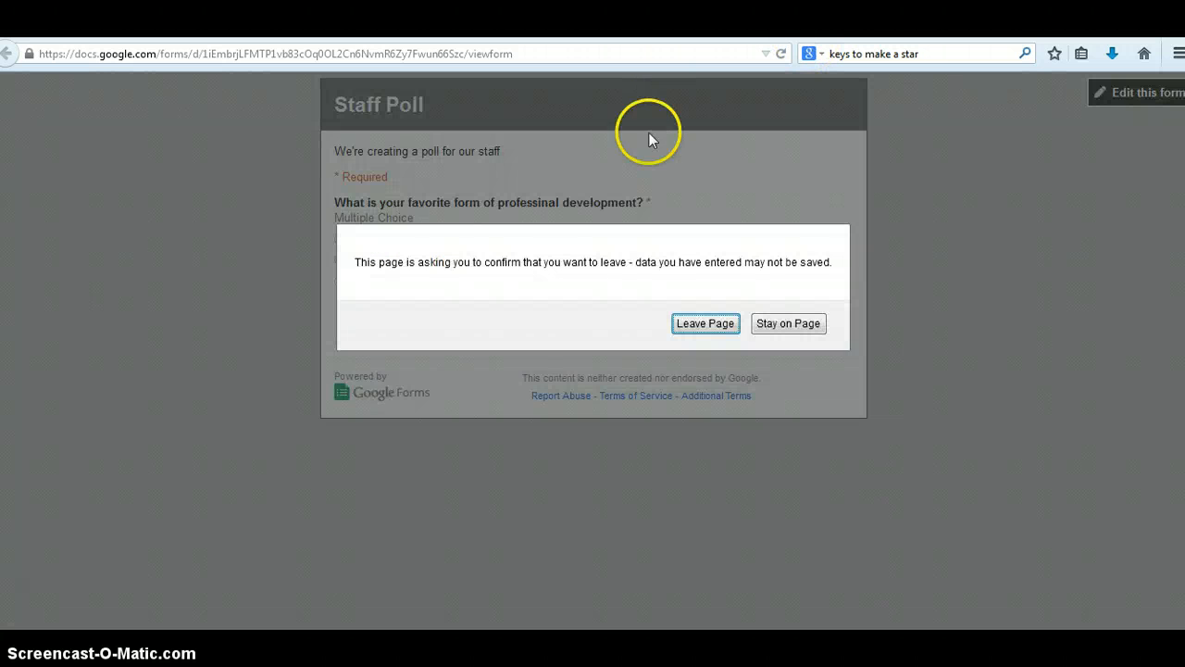
click(693, 325)
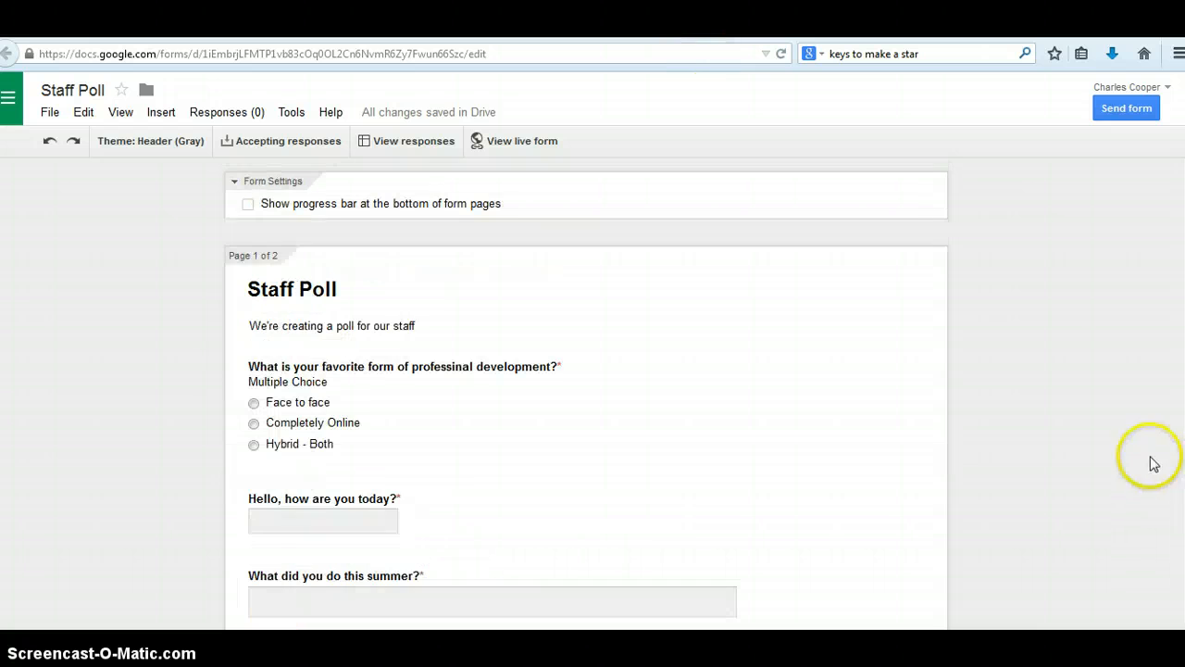
- Look through the text, checkbox, list and multiple-choice questions across both pages of the form
scroll(592, 398, down, 5)
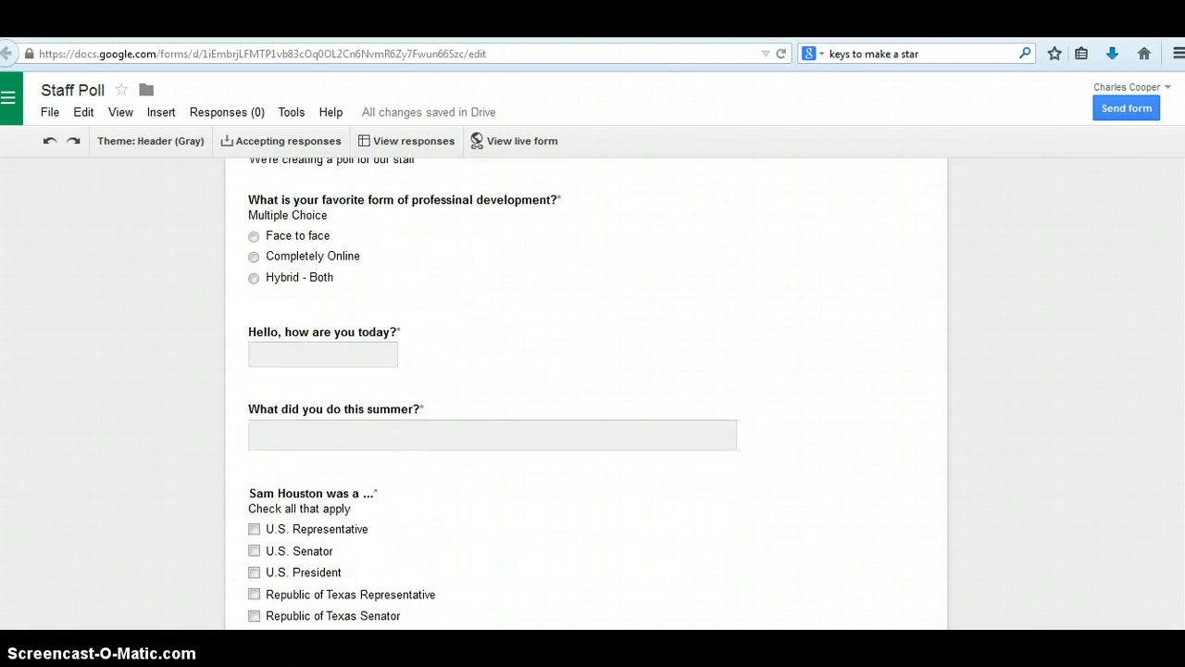
scroll(592, 398, down, 2)
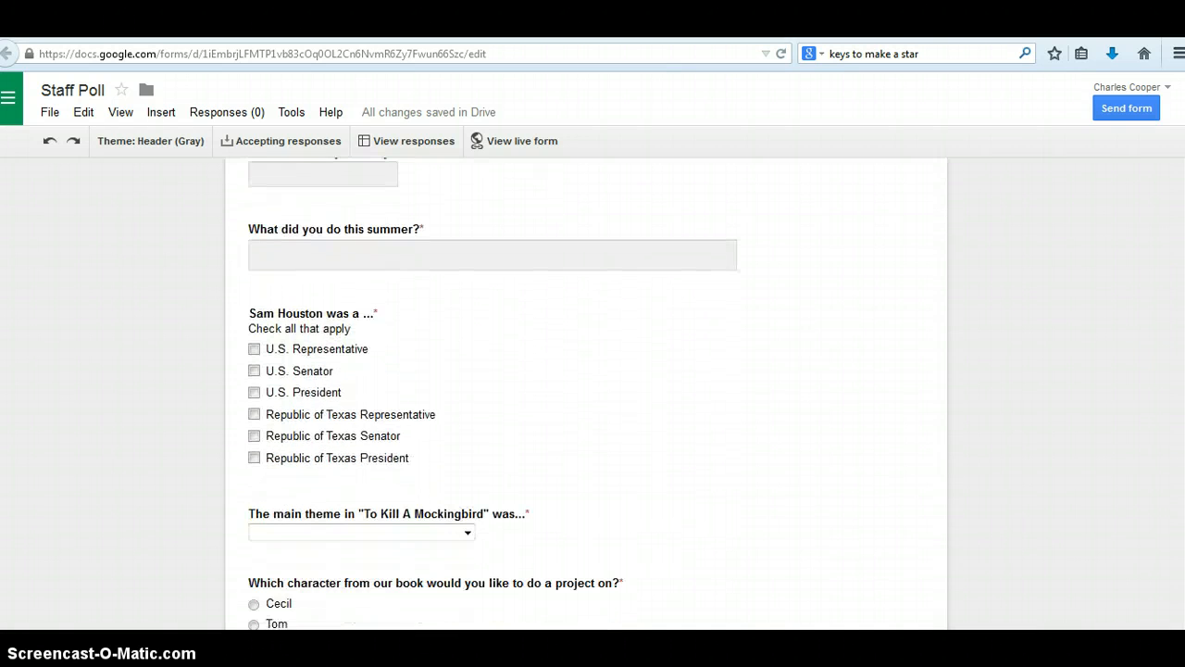
scroll(592, 398, down, 1)
scroll(593, 398, down, 4)
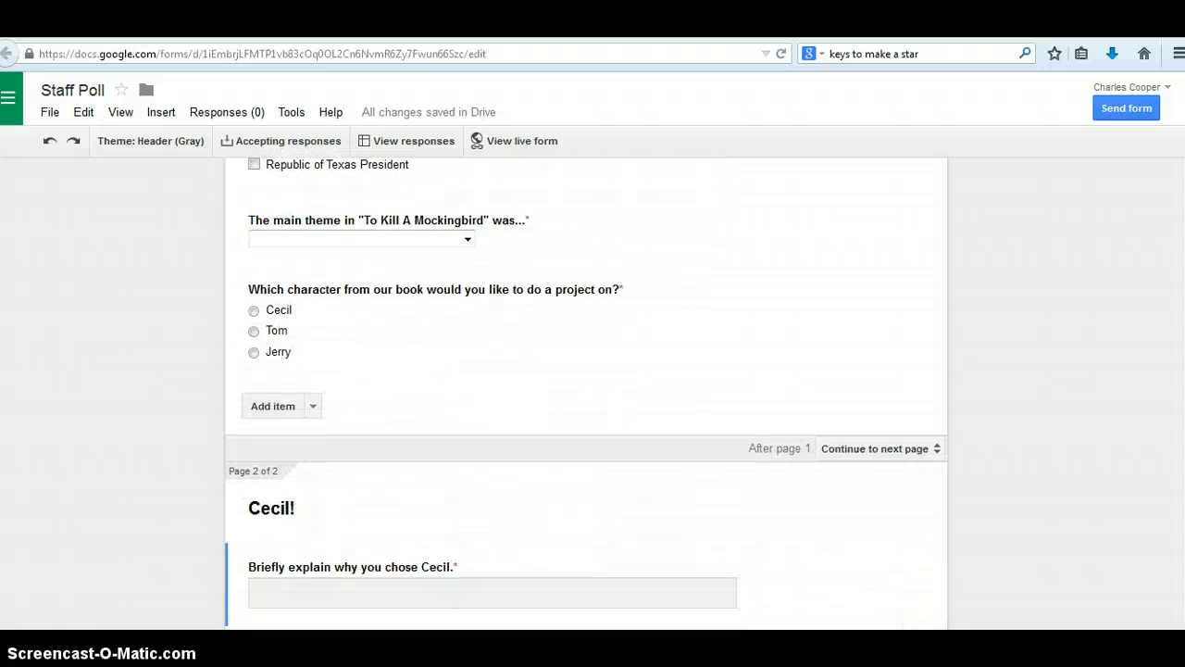
scroll(593, 398, up, 7)
scroll(592, 398, up, 2)
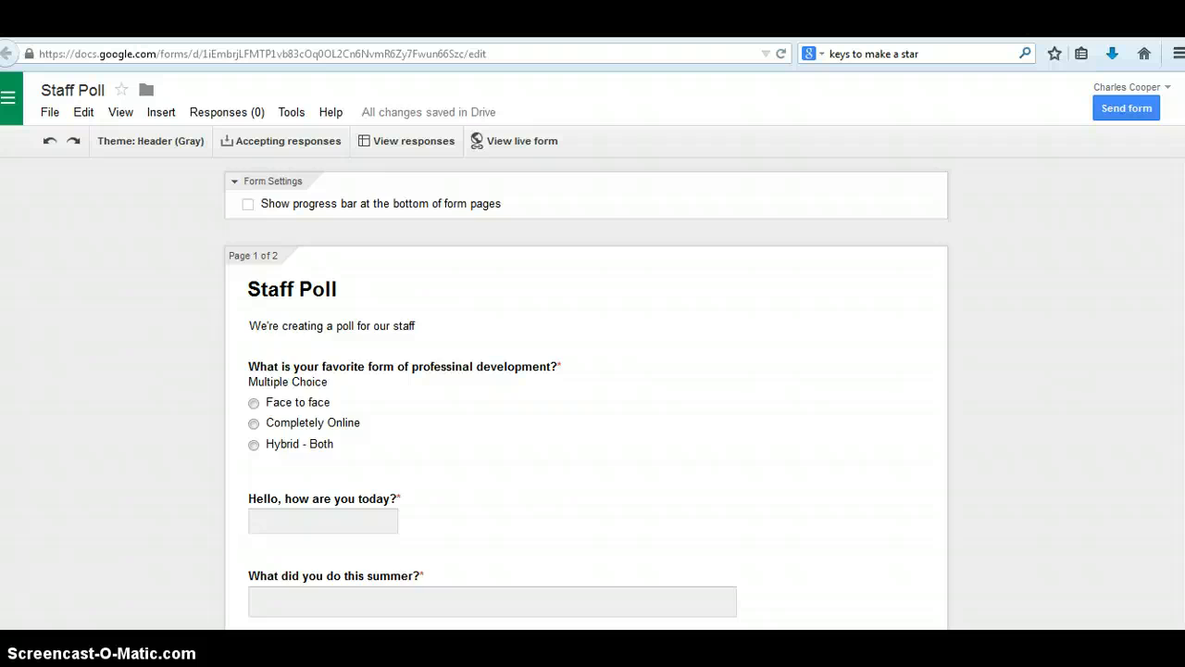
scroll(398, 370, down, 5)
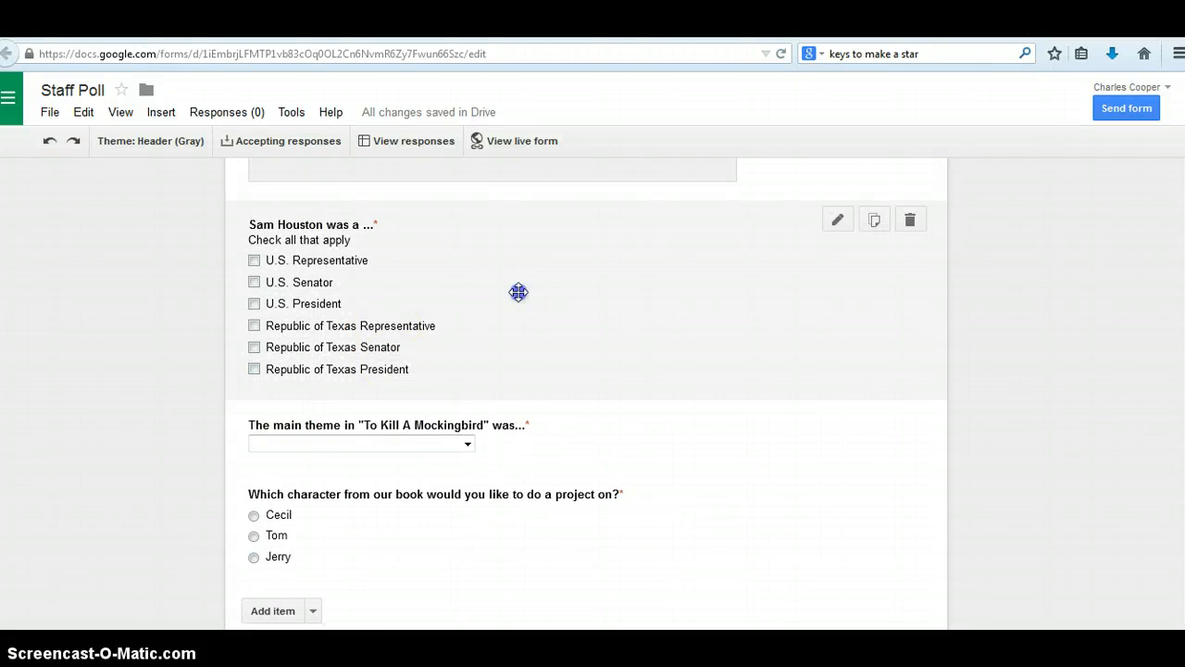
- Examine the settings of the "Sam Houston was a ..." checkbox question and the item types available for page 2, leaving the question unedited
click(519, 292)
scroll(1167, 371, down, 2)
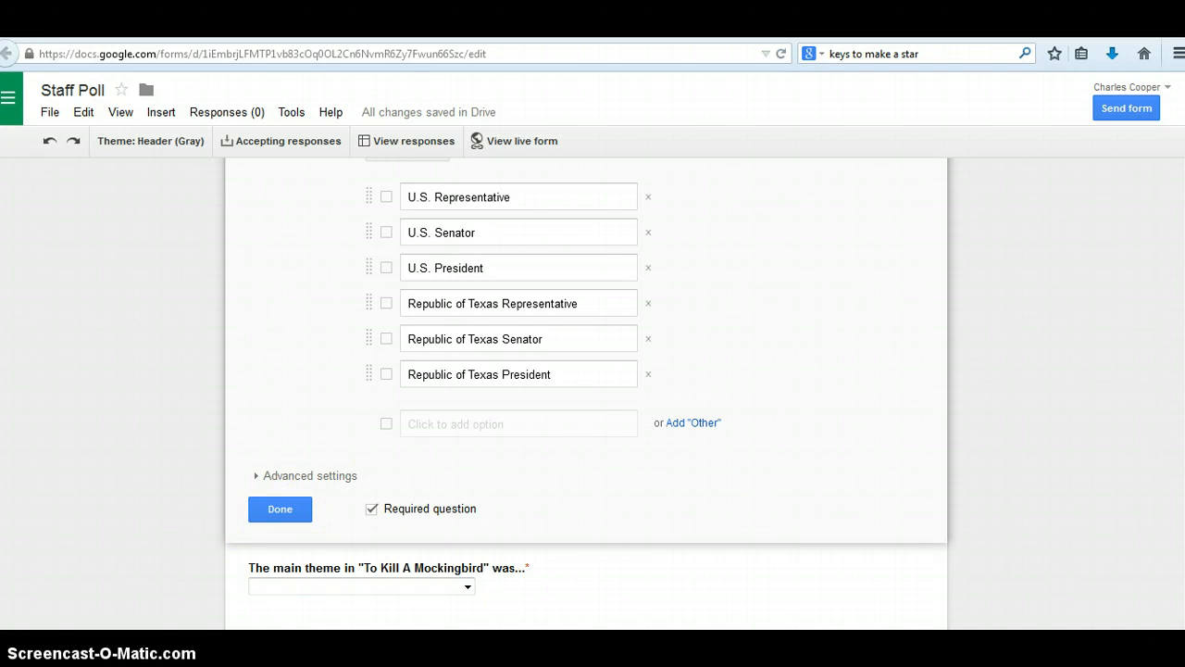
scroll(584, 393, down, 10)
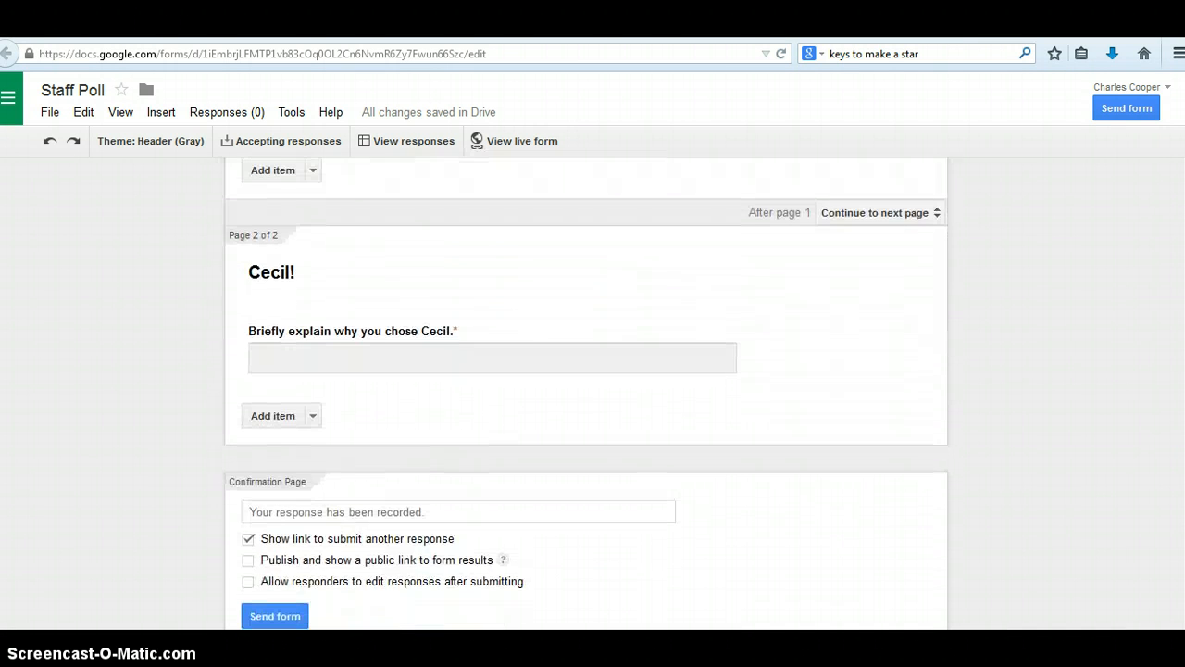
click(313, 417)
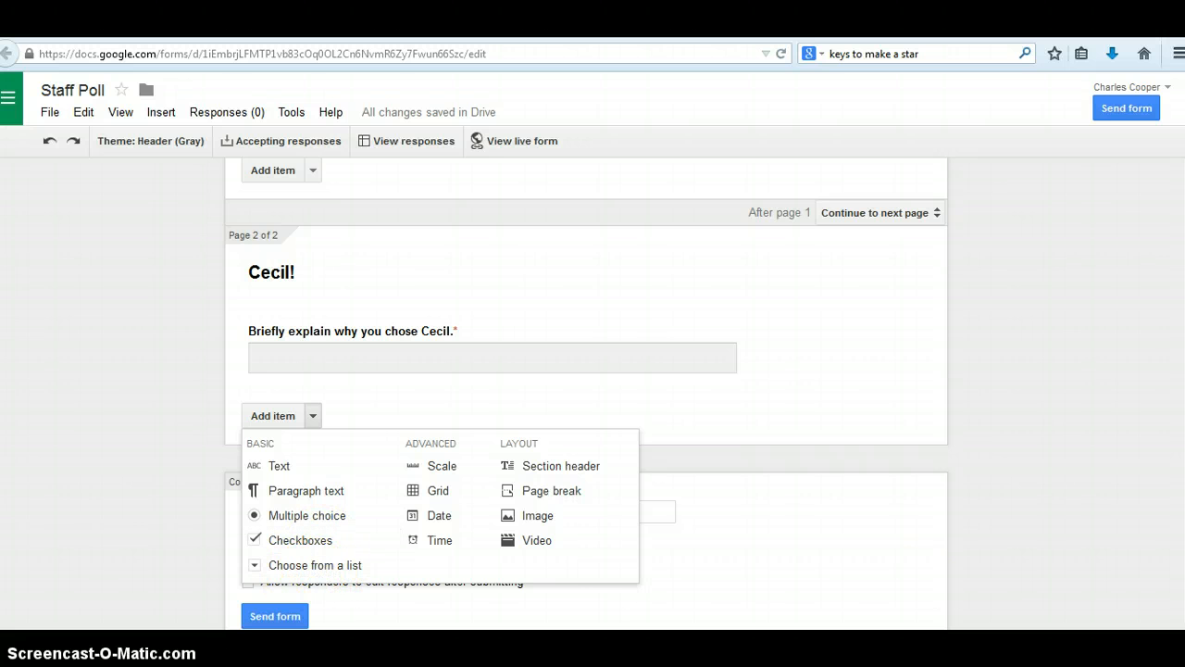
drag(1158, 532, 1157, 227)
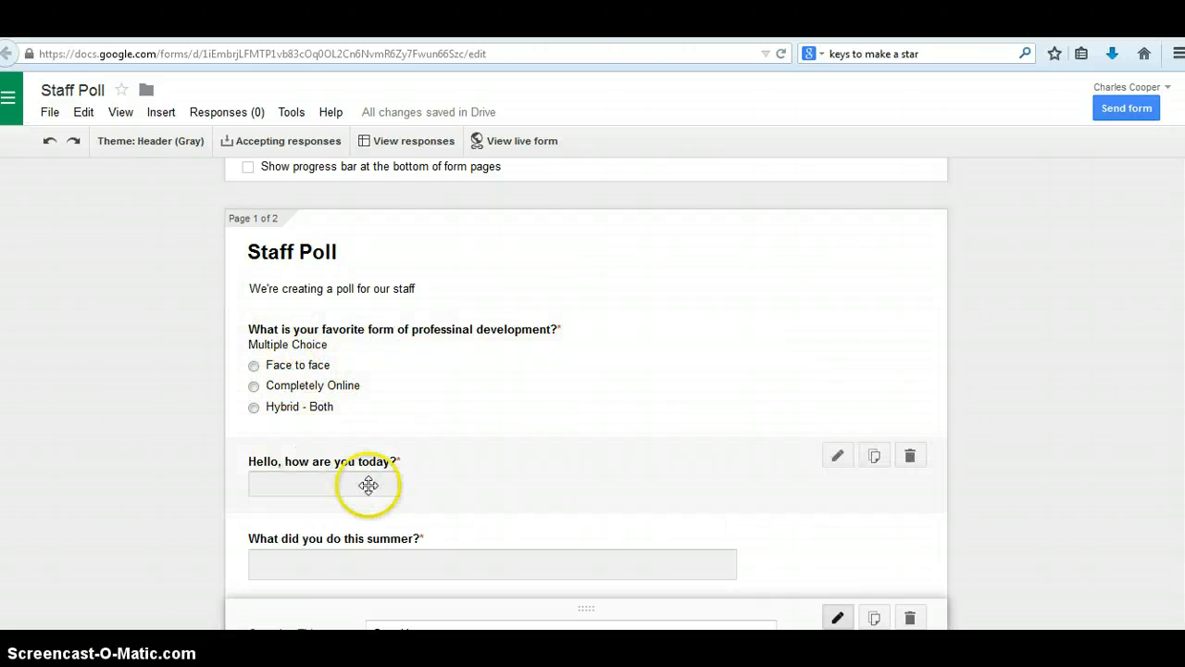
scroll(357, 435, down, 1)
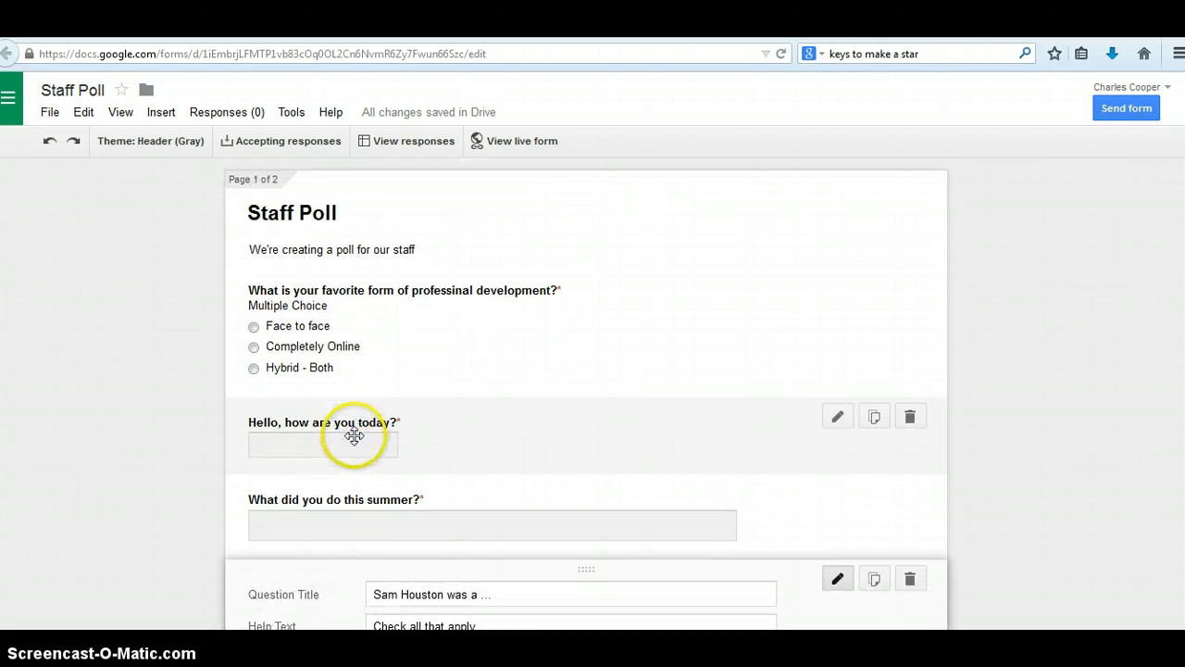
scroll(355, 436, down, 2)
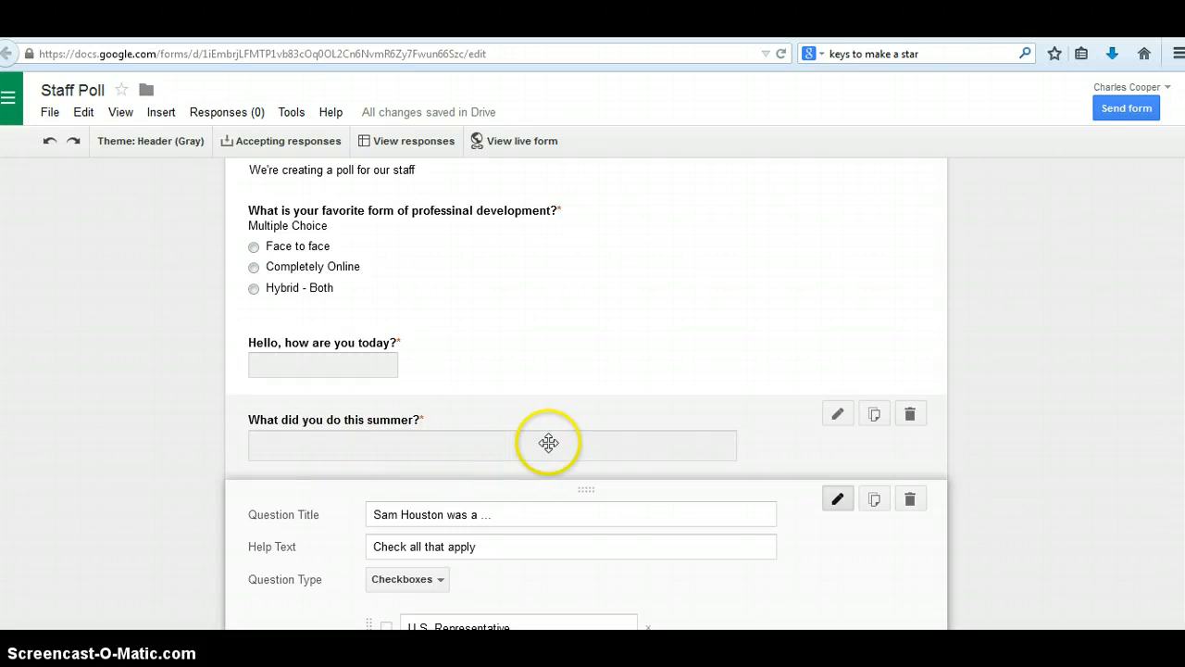
scroll(592, 389, down, 10)
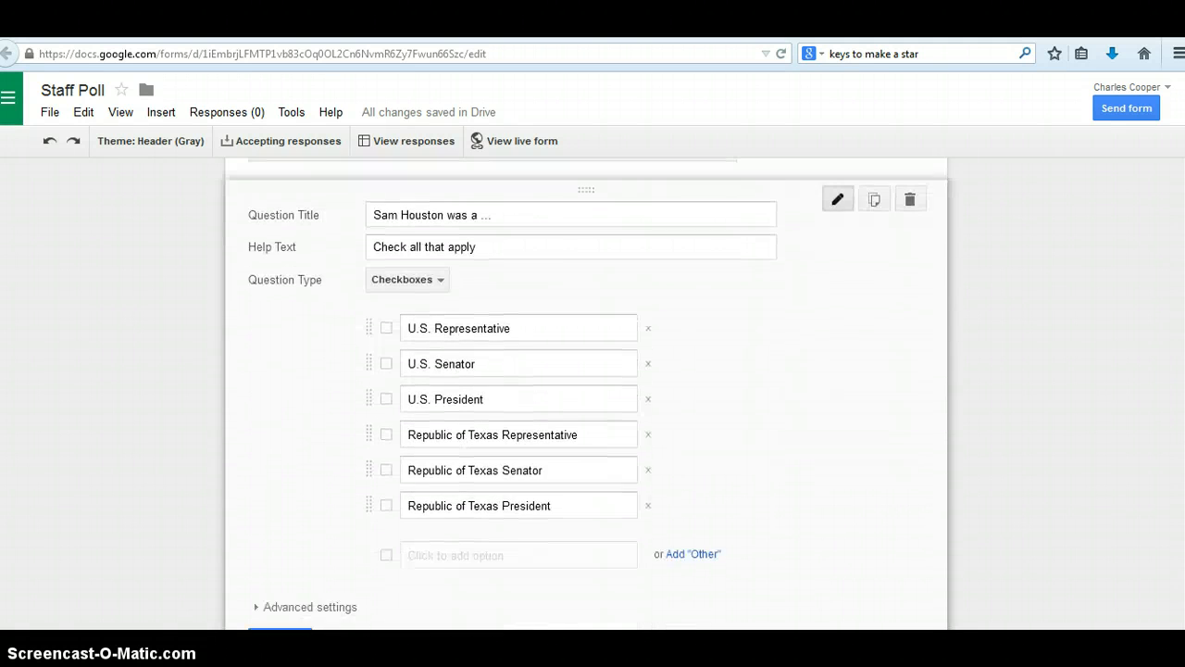
click(280, 541)
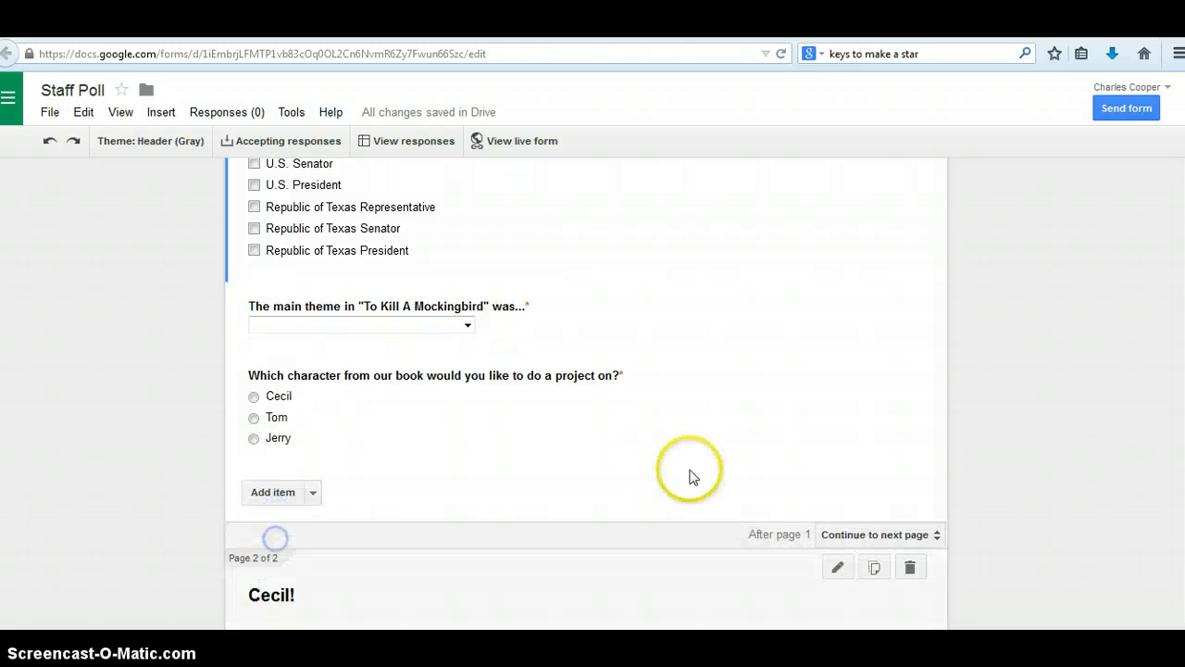
- Review the list choices of the "To Kill A Mockingbird" main theme question and close it without edits
scroll(463, 334, up, 2)
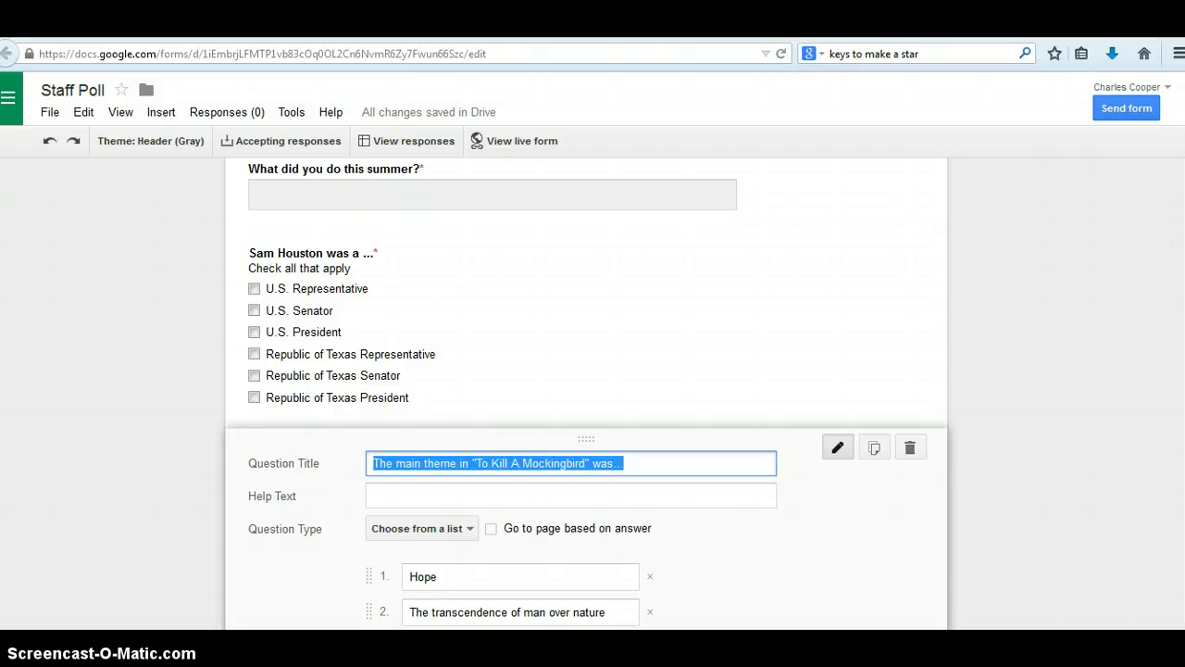
scroll(586, 393, down, 1)
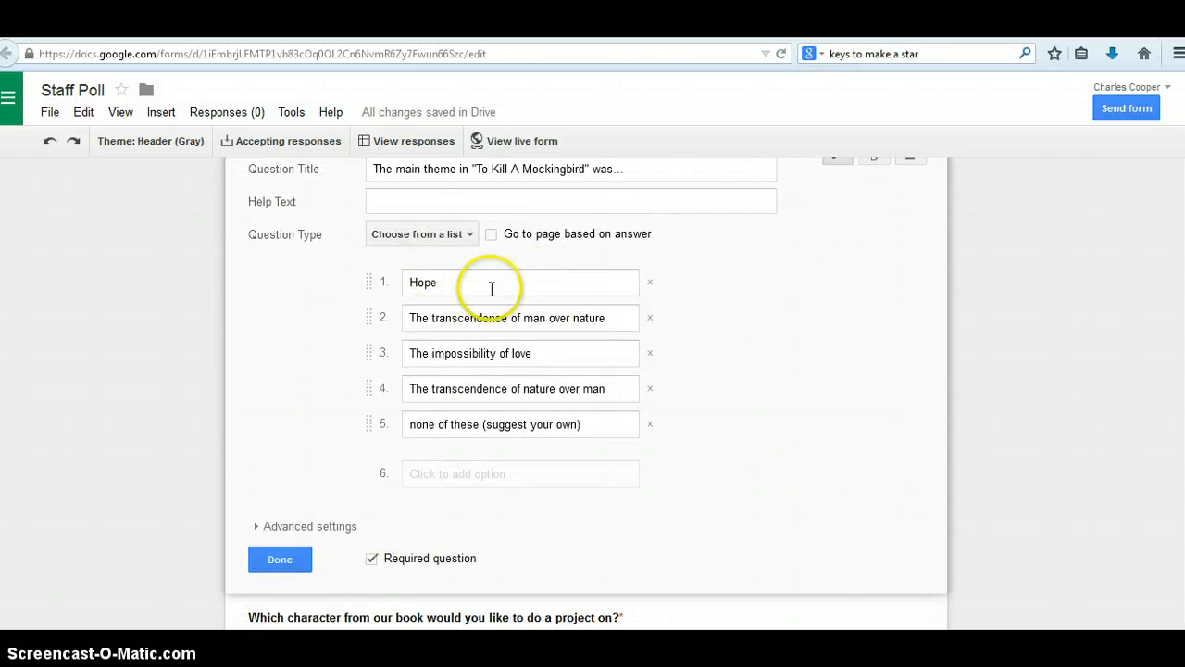
click(276, 558)
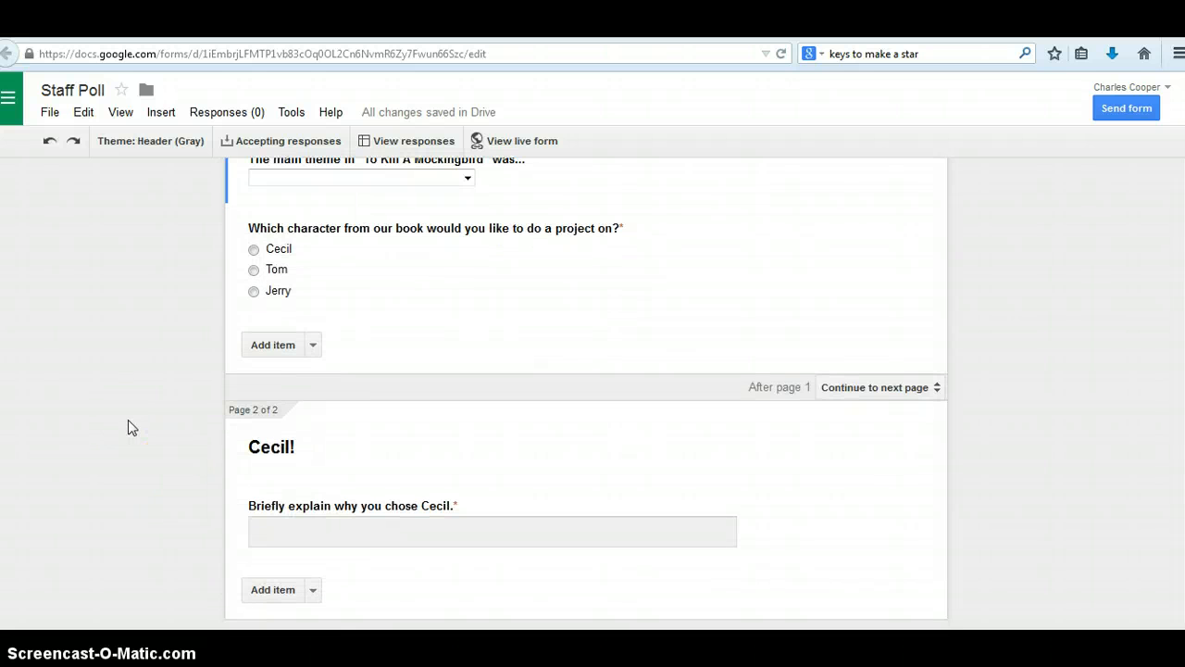
- Examine the page destinations offered for each answer of the book character question and page 2's item types, making no changes
click(483, 274)
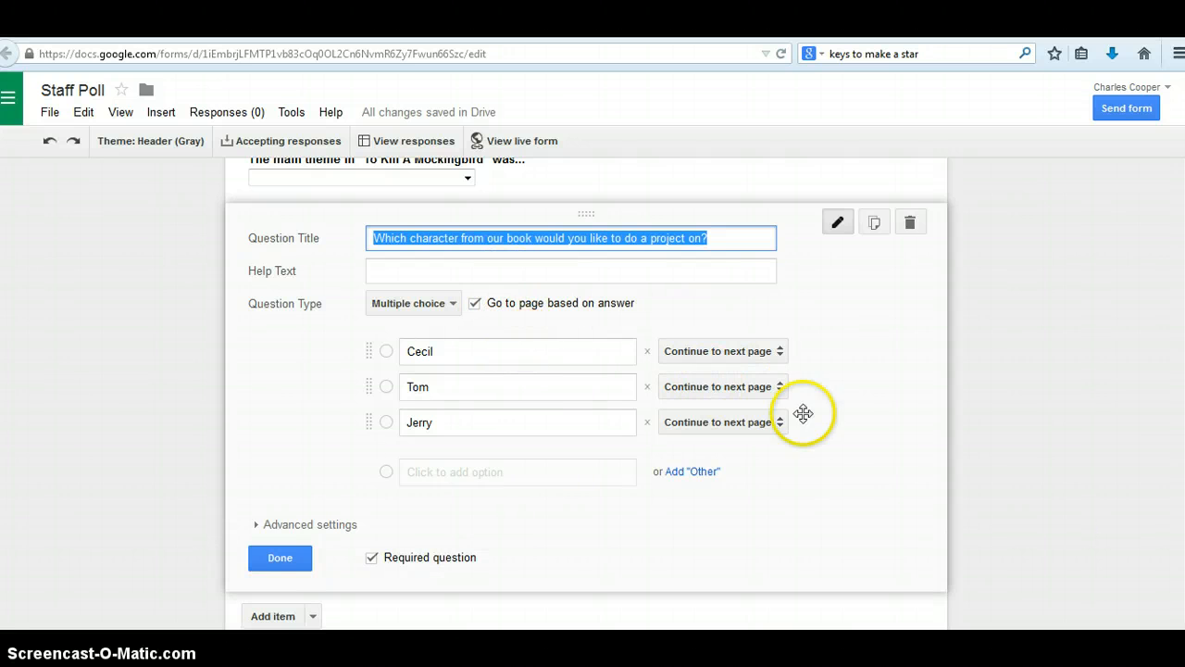
scroll(802, 413, down, 4)
scroll(338, 416, down, 5)
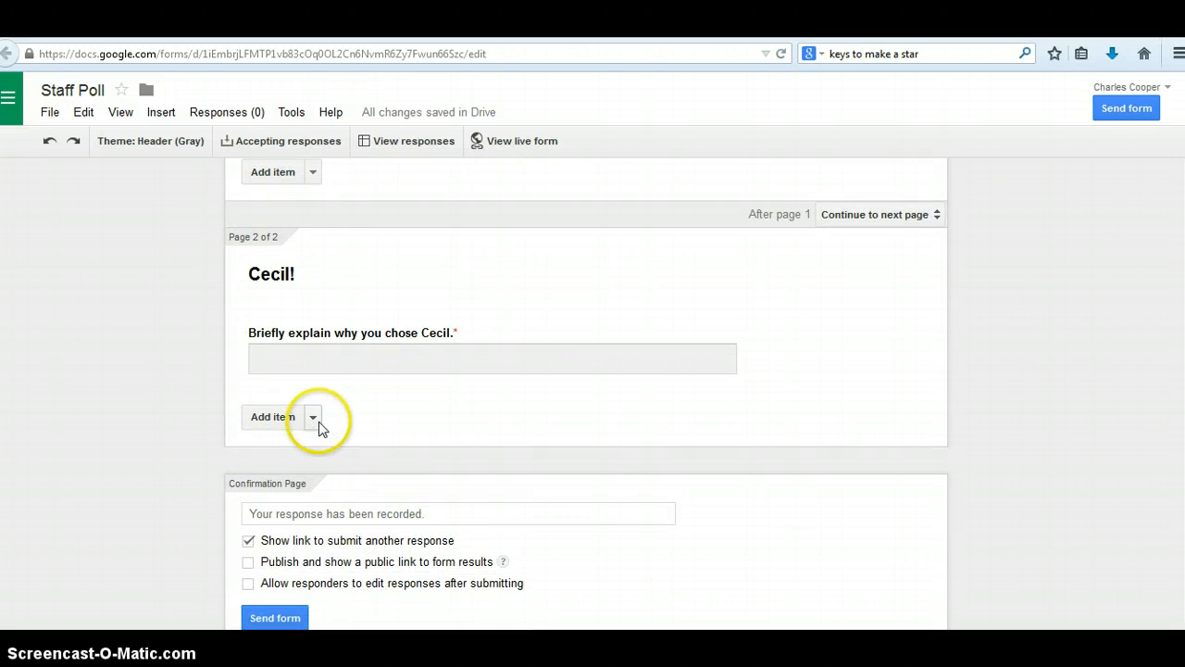
click(315, 418)
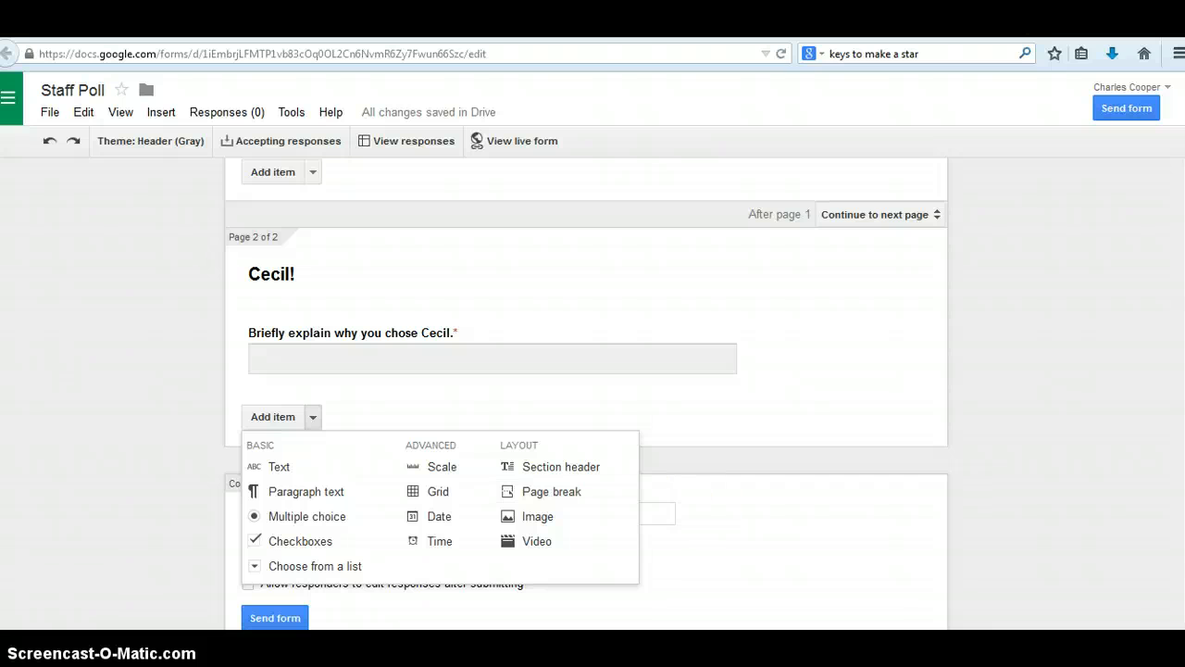
scroll(639, 361, up, 5)
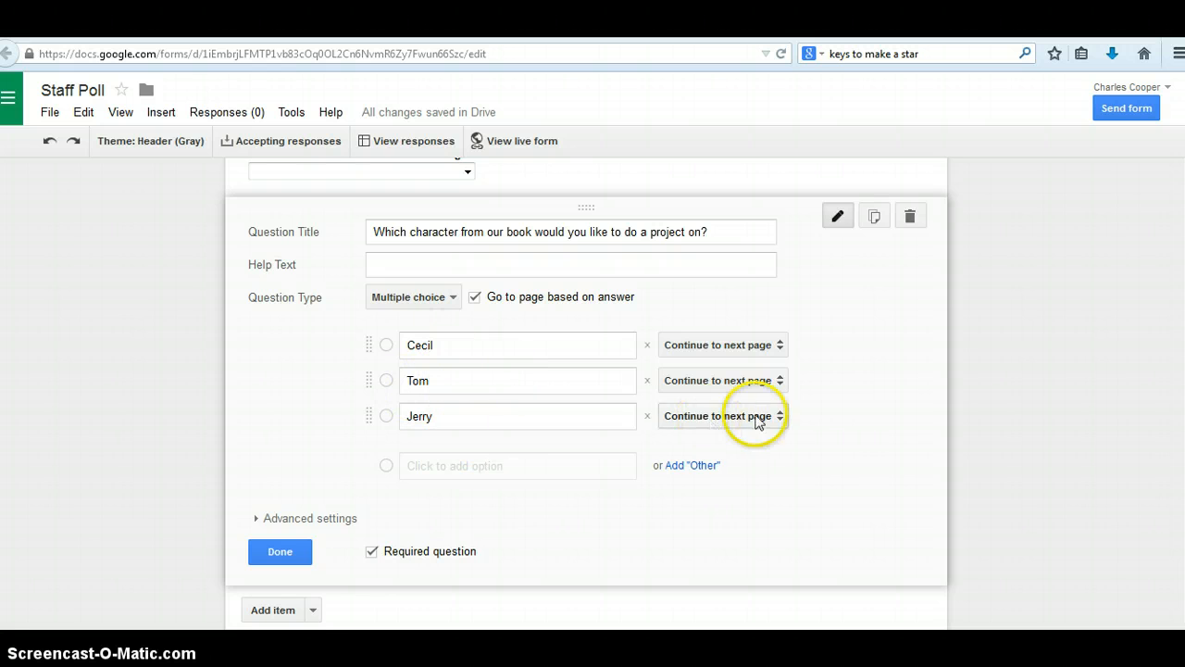
click(779, 348)
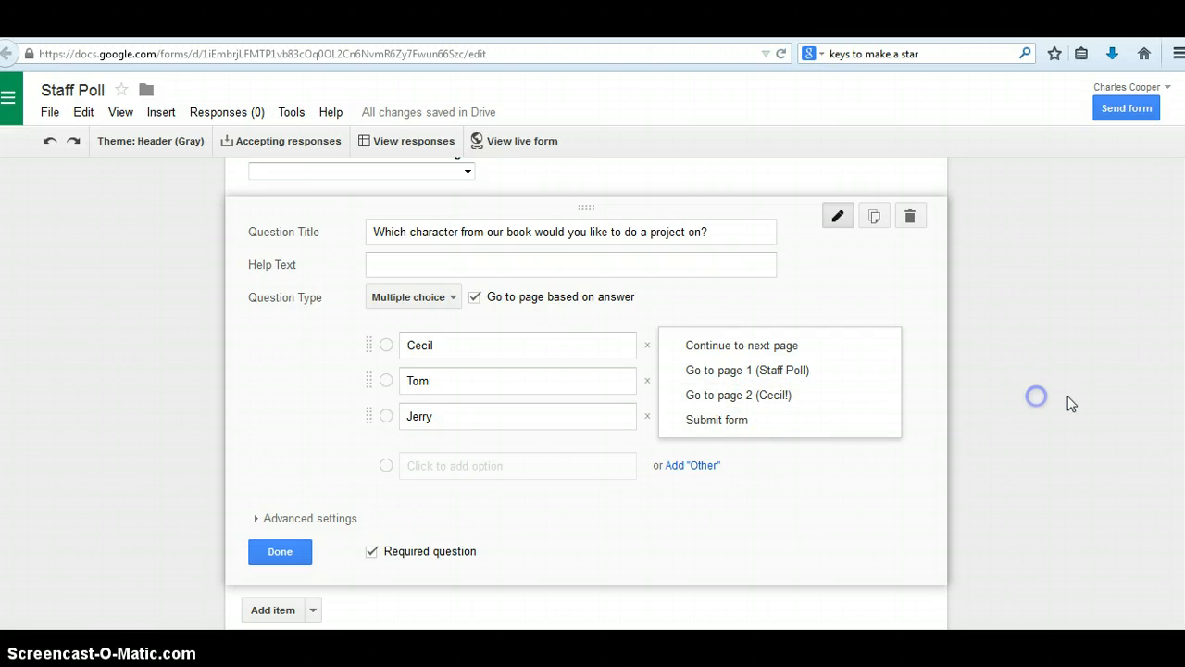
click(1036, 397)
click(280, 551)
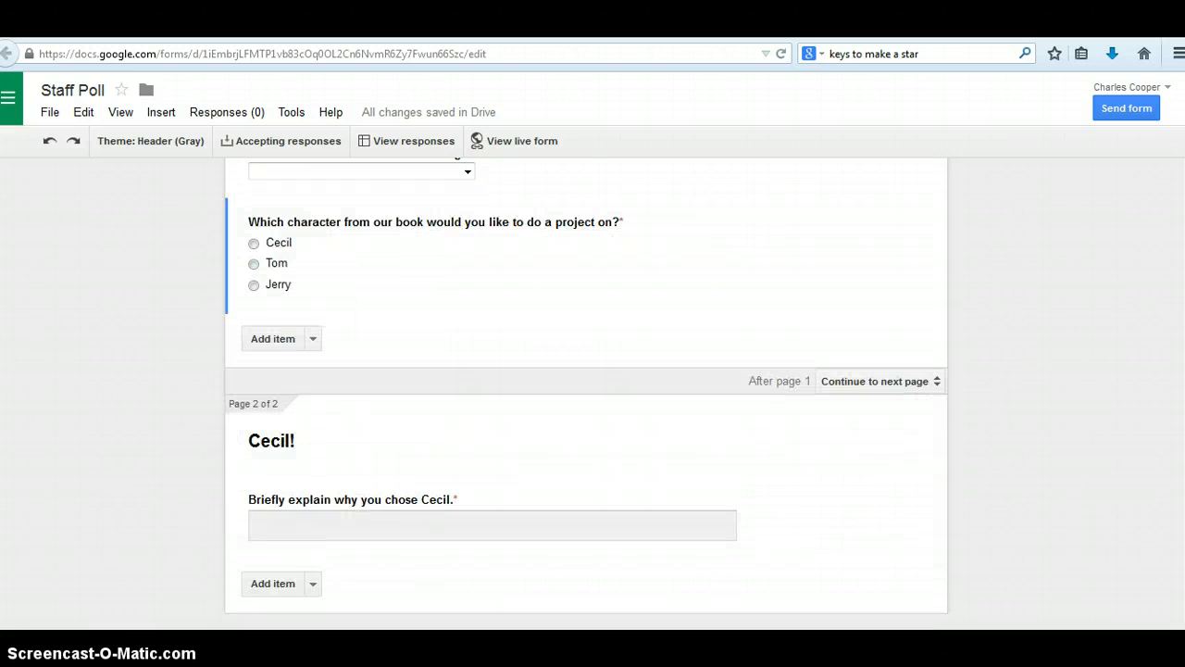
- Open the live form, answer the first question with "Face to face" and enter "wegwegwerg" for "Hello, how are you today?"
scroll(586, 394, up, 8)
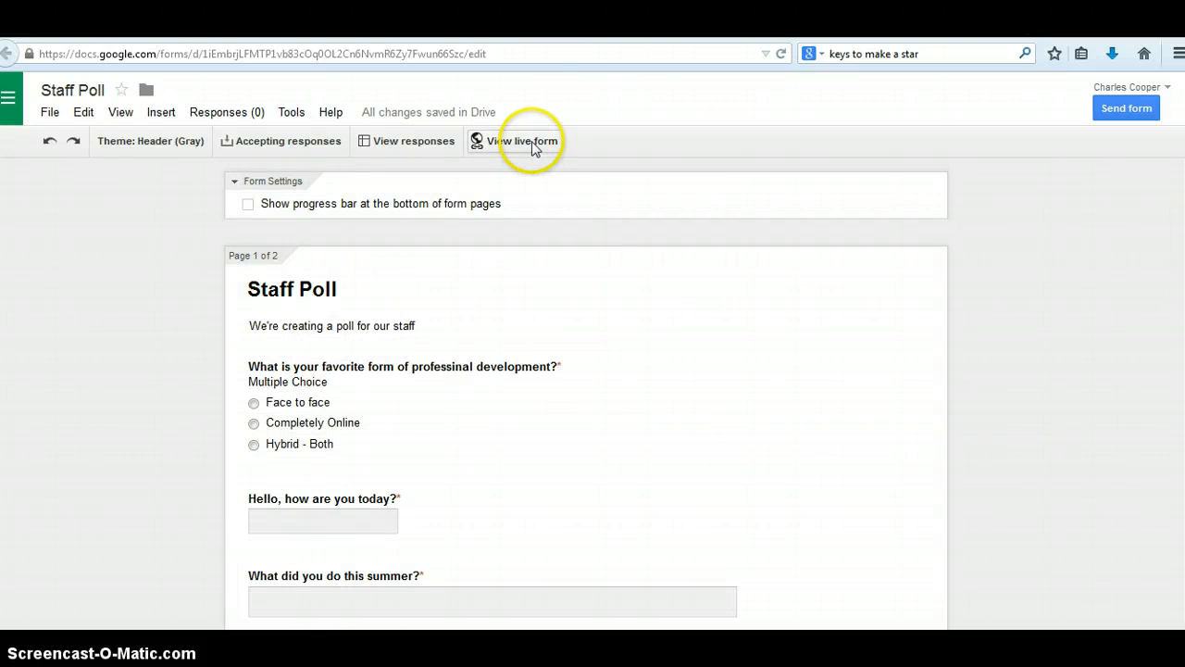
click(534, 146)
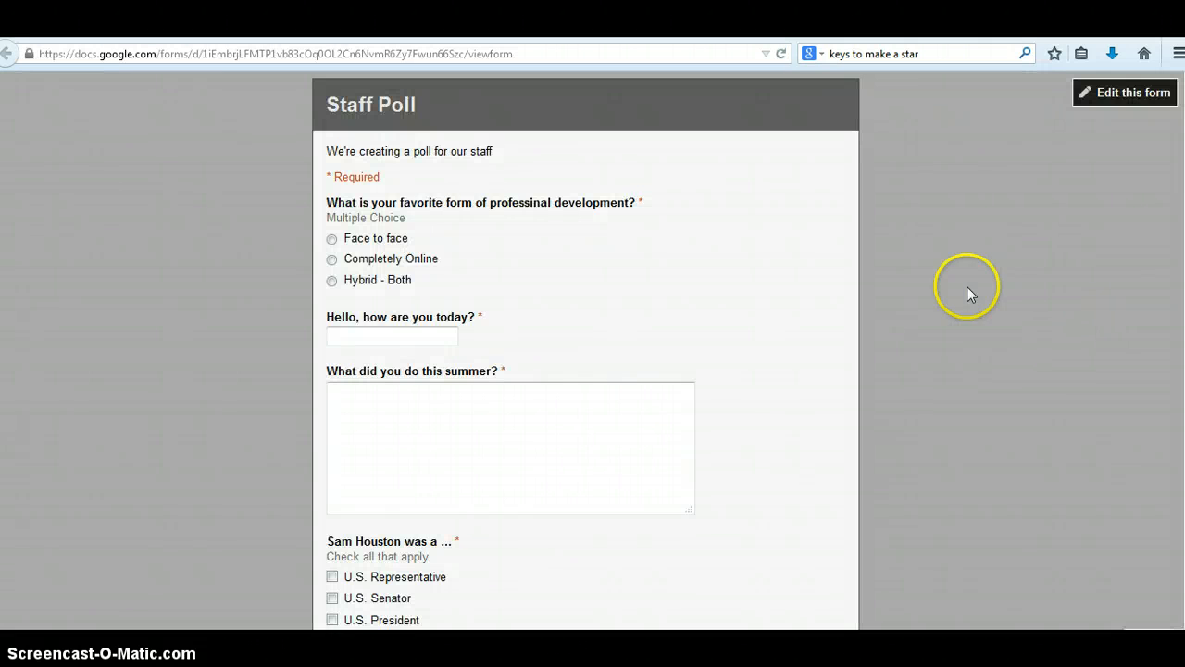
click(331, 238)
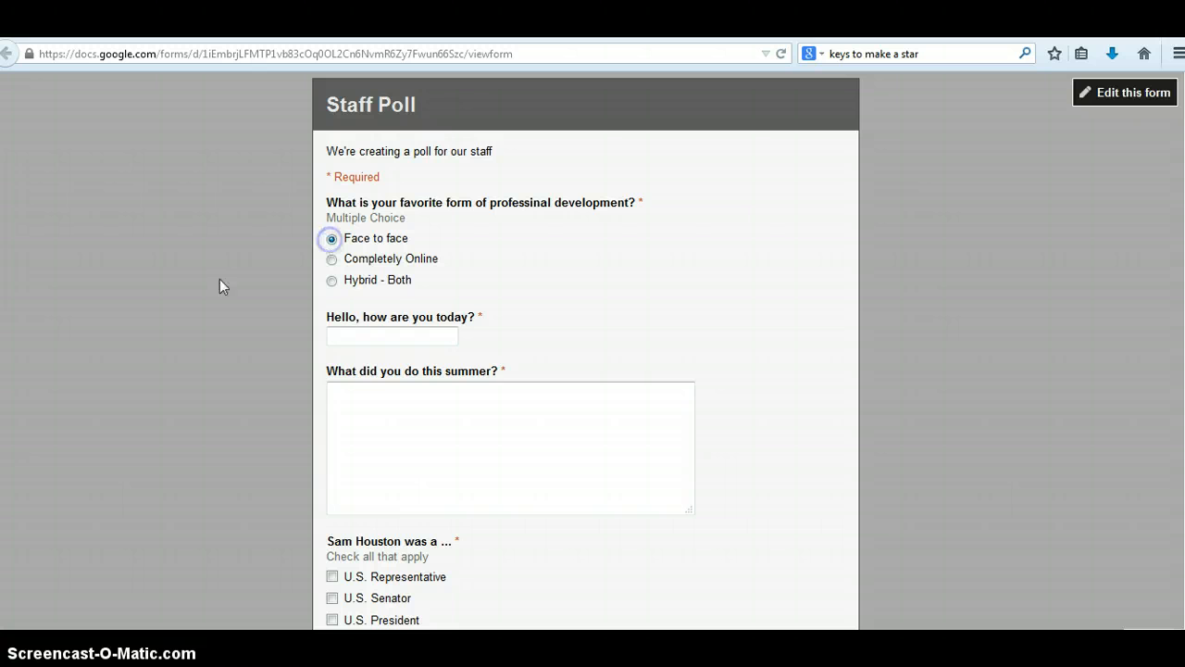
click(373, 336)
text(wegwegwerg)
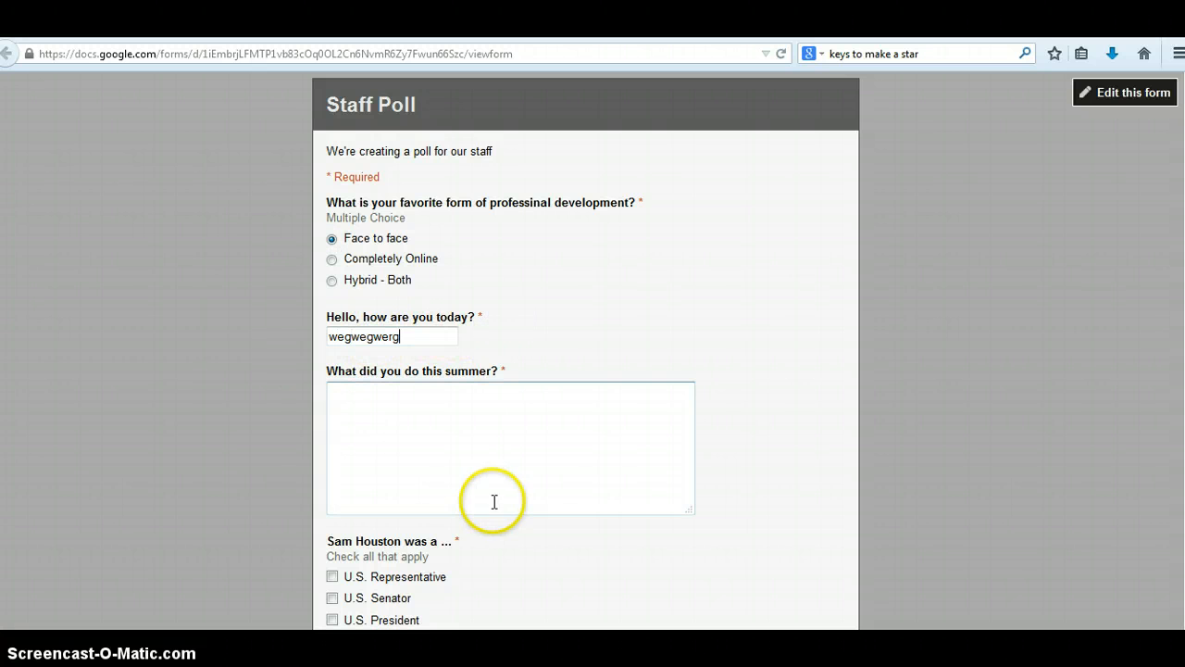
- Answer the summer question with "wergwgeweg" and tick U.S. Senator, U.S. President and Republic of Texas Representative for Sam Houston
click(498, 455)
text(wergwgeweg)
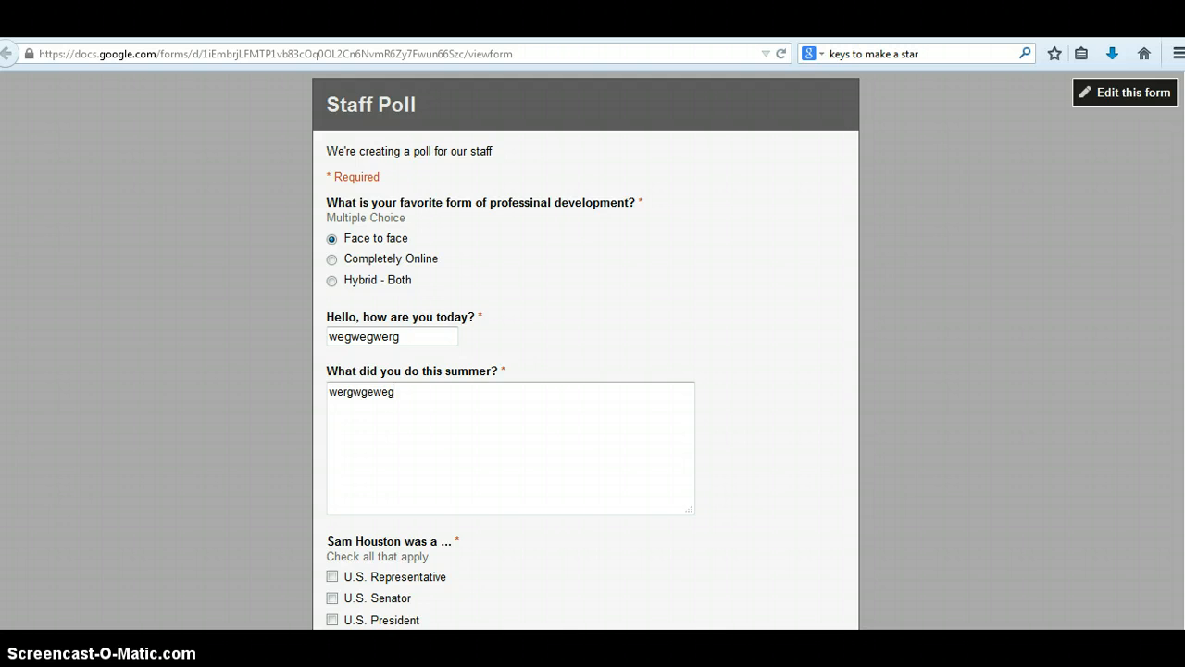
scroll(1168, 306, down, 1)
scroll(788, 410, down, 3)
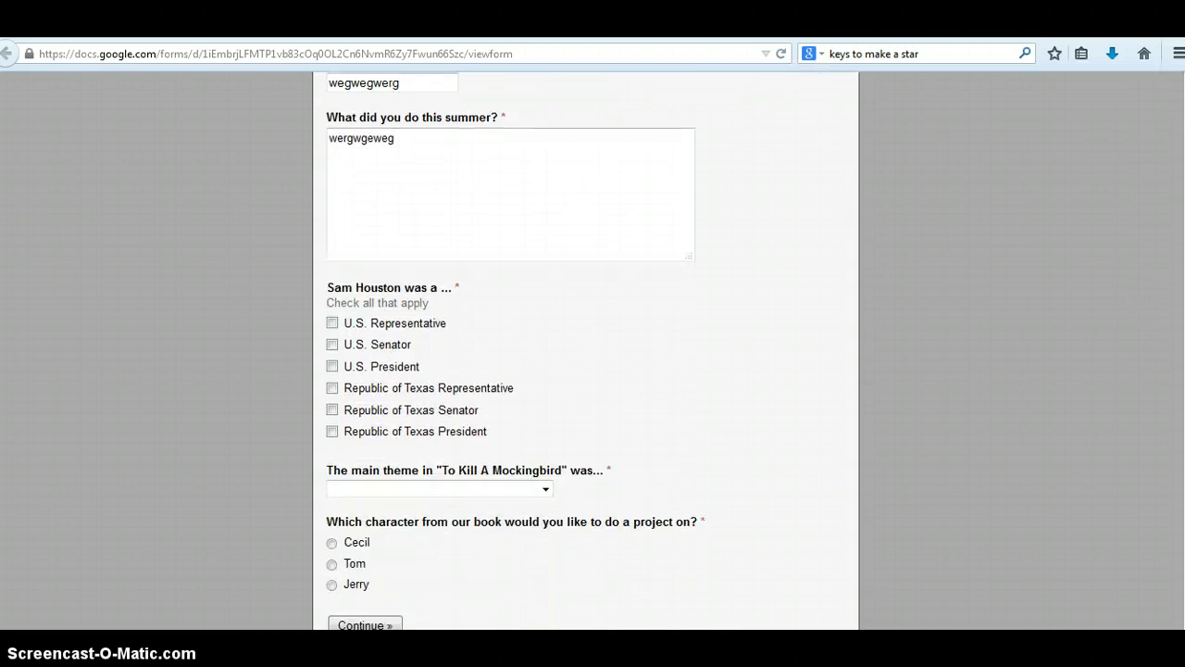
click(332, 291)
click(332, 312)
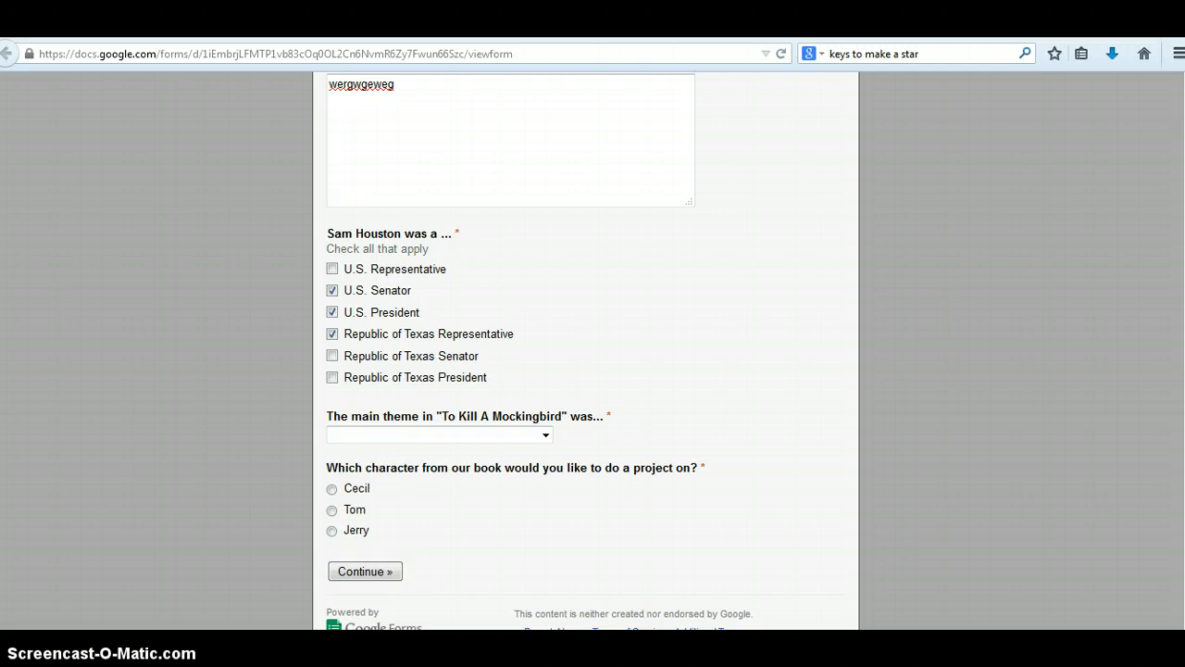
- Choose "The impossibility of love" as the main theme and Cecil as the project character, and continue to the follow-up page
click(547, 434)
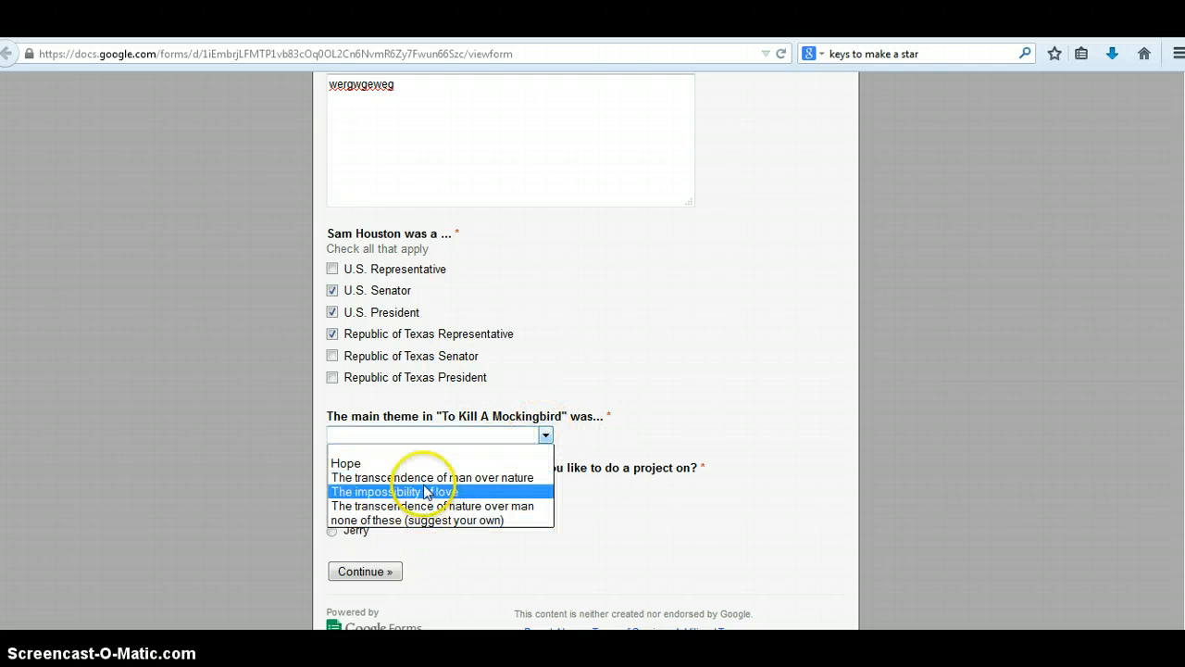
click(498, 492)
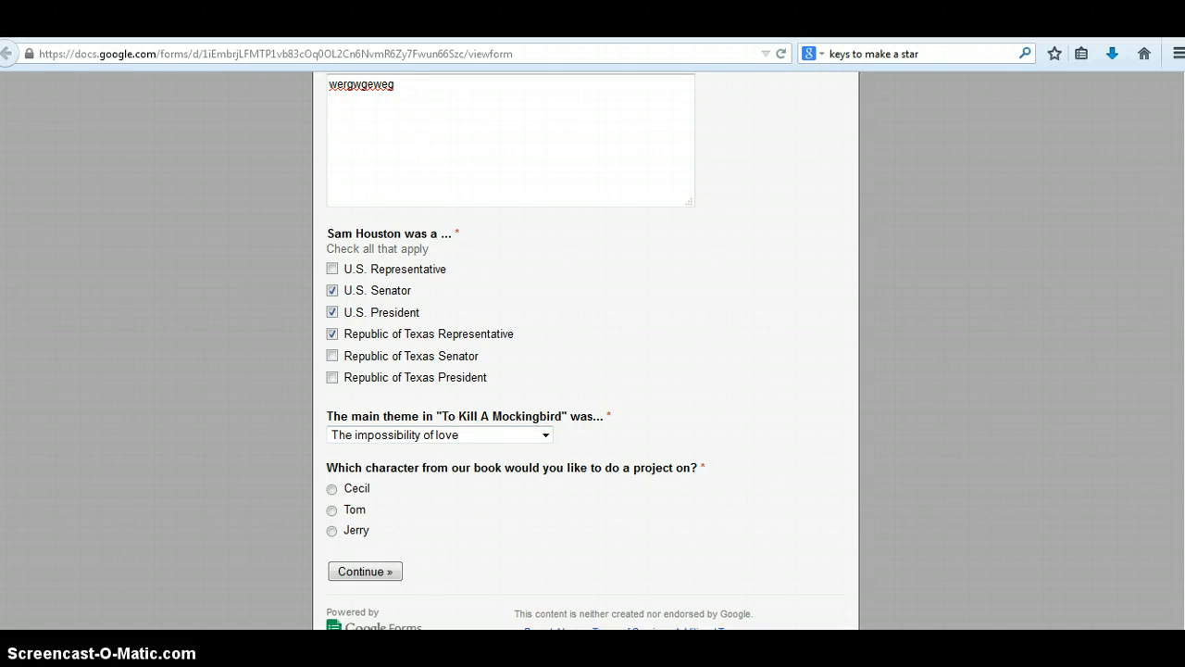
click(331, 489)
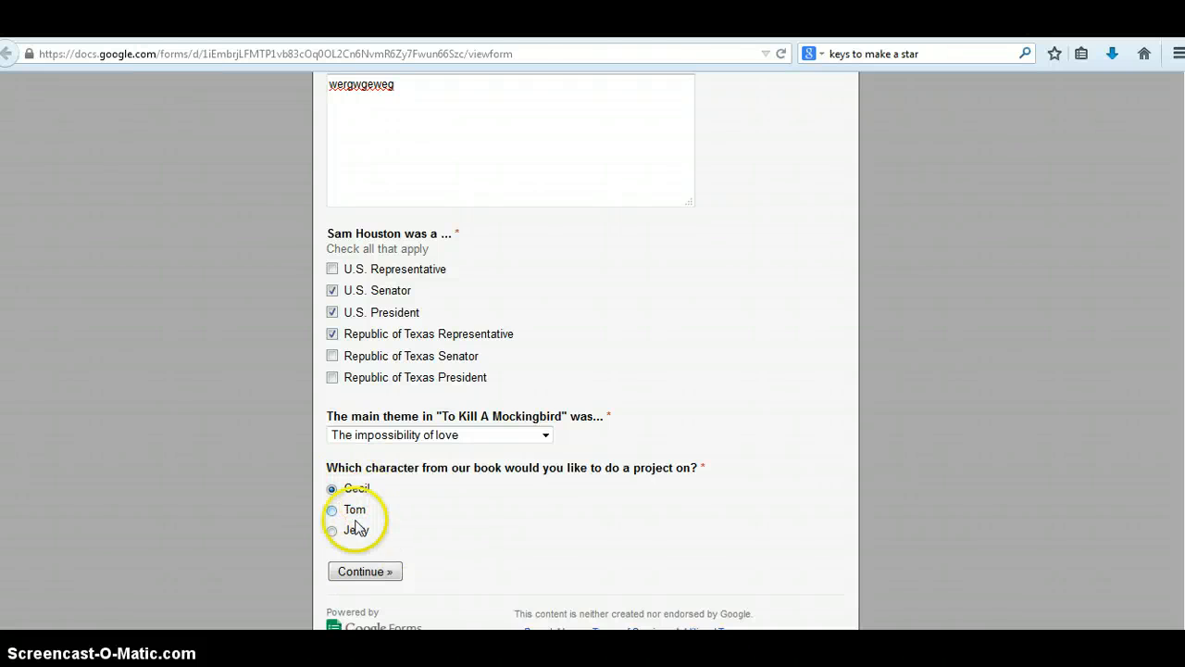
click(388, 573)
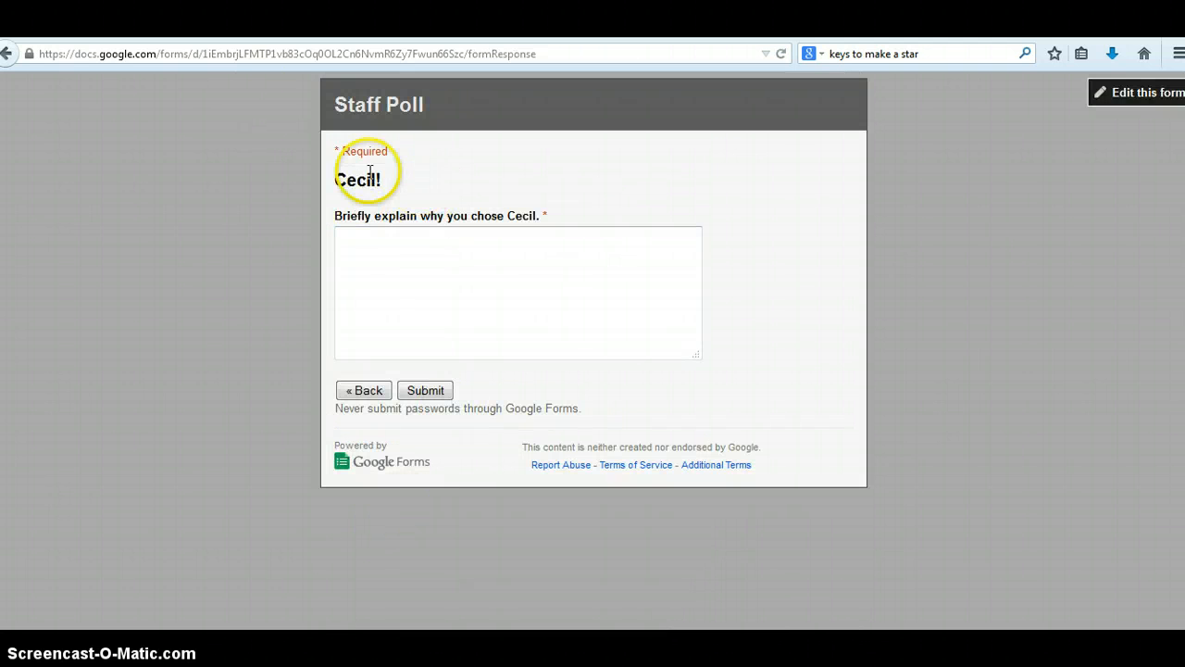
- Enter "lkjnnasdvlnkkvdwLNKDSV" as the explanation for choosing Cecil and submit the form
drag(389, 185, 312, 191)
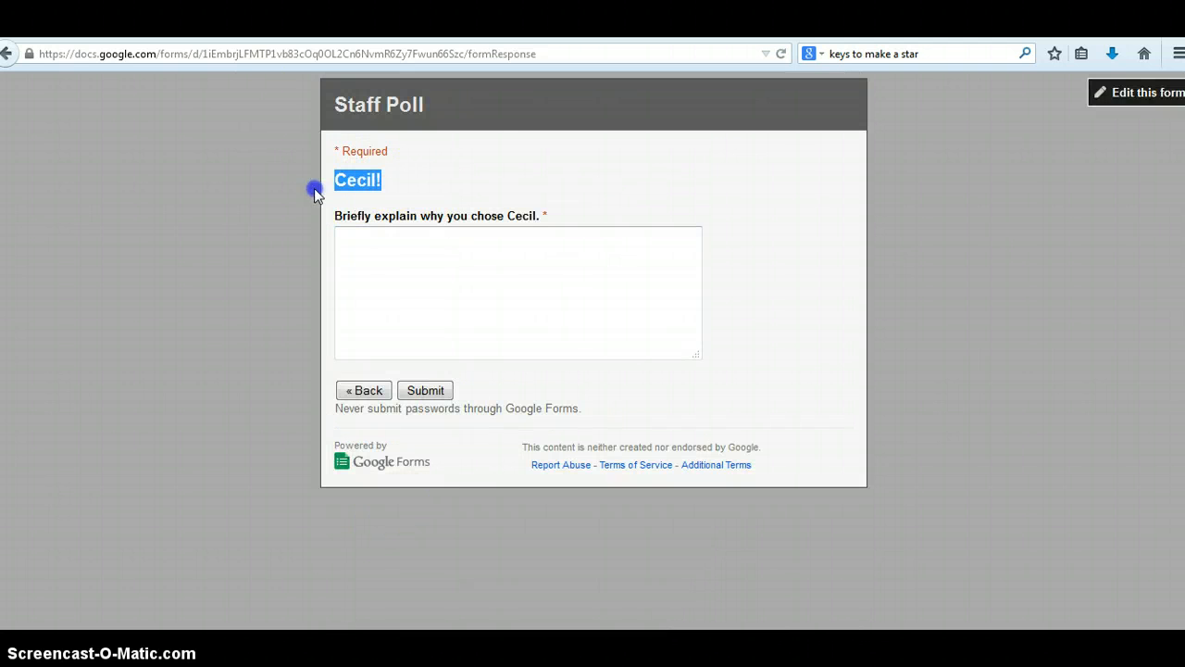
click(478, 233)
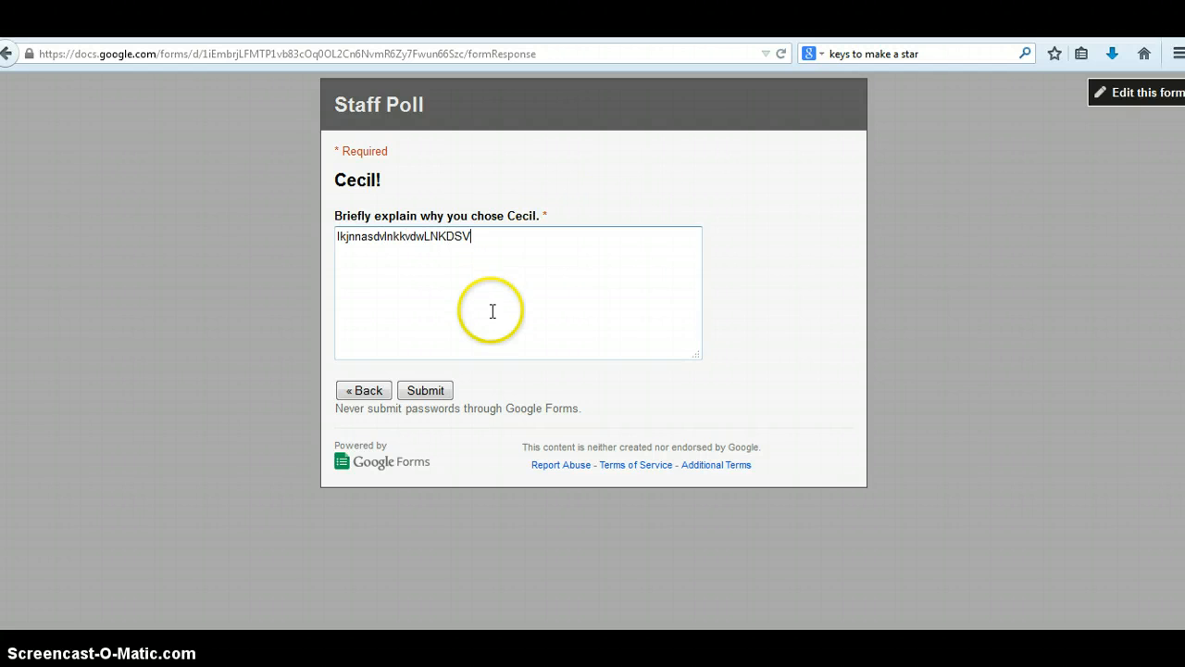
click(428, 391)
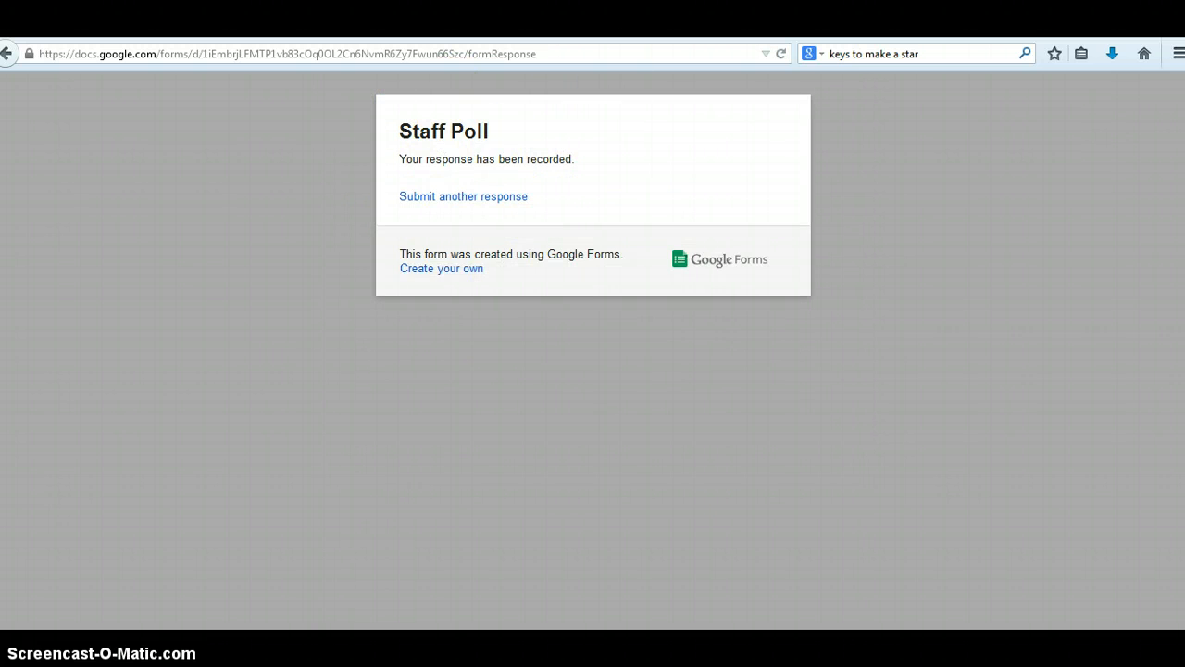
- Return to the form editor, open the responses spreadsheet and go through the submitted answers in row 2 up to the character choice
click(439, 35)
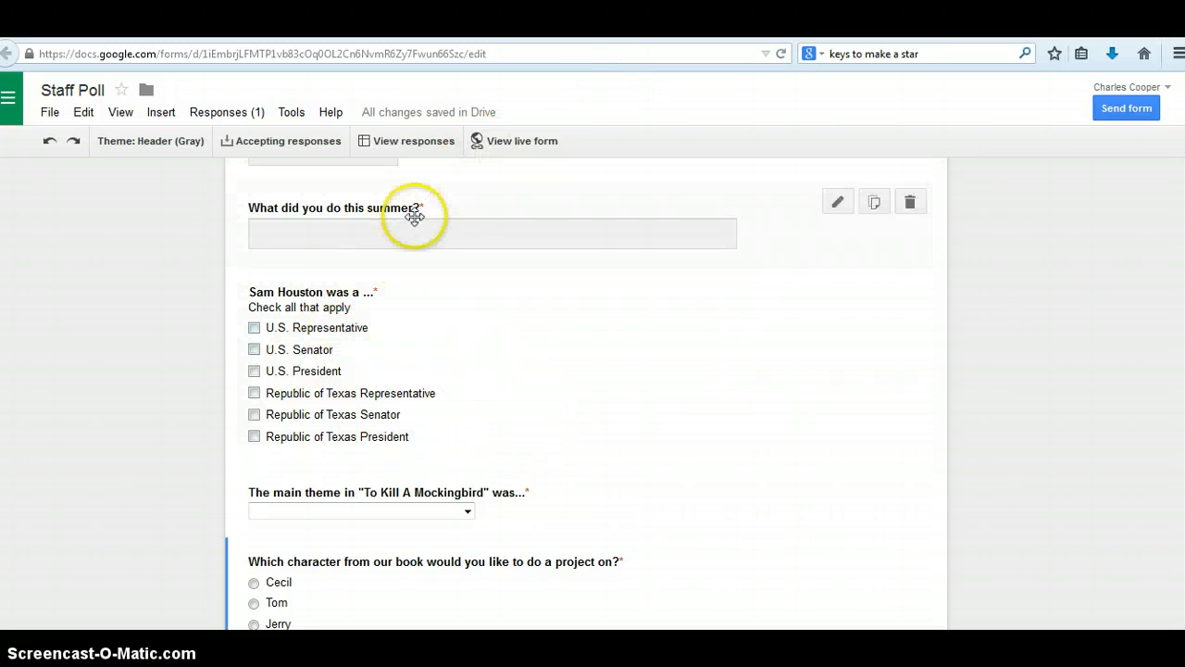
click(414, 142)
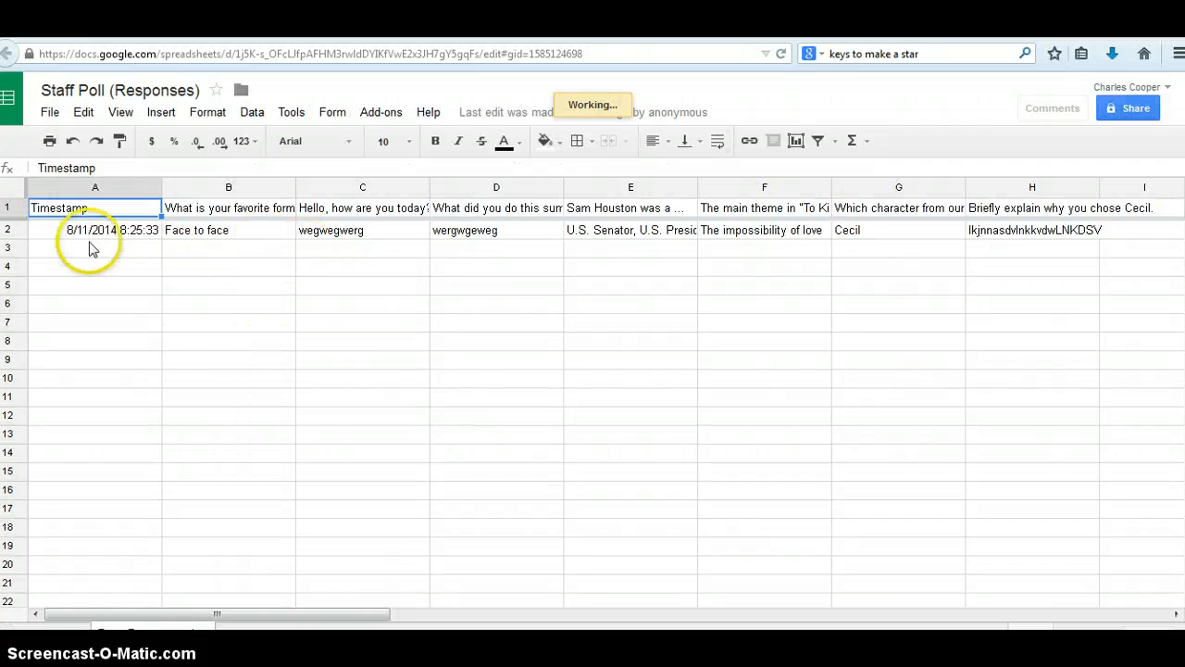
click(101, 237)
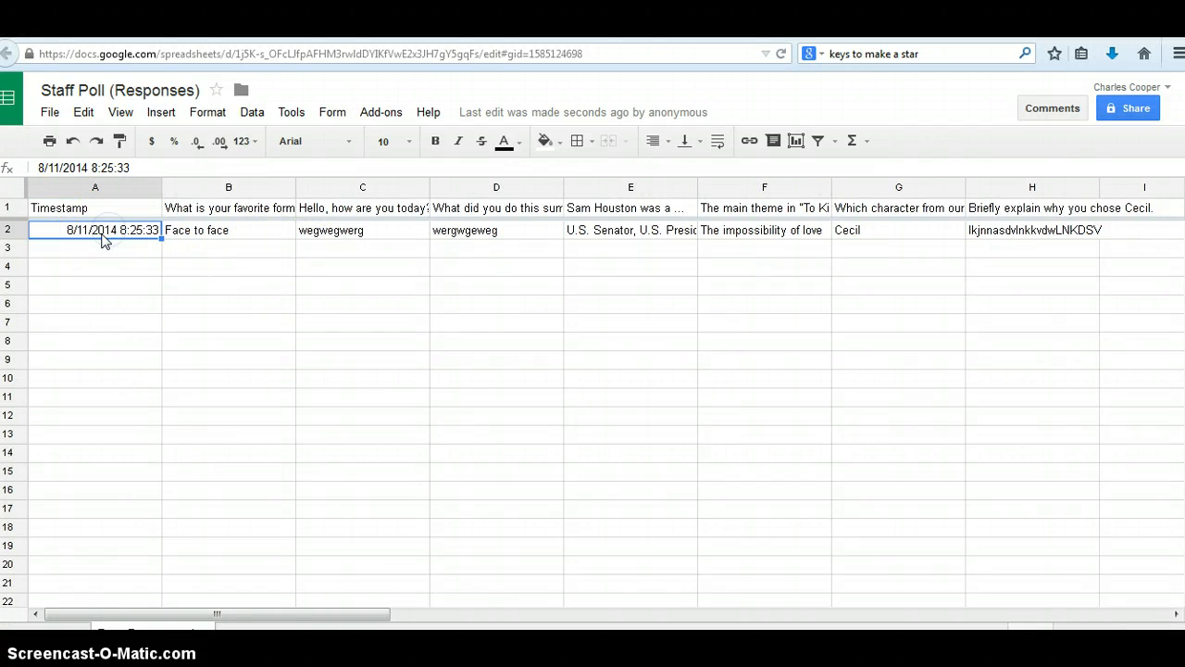
click(139, 235)
click(246, 235)
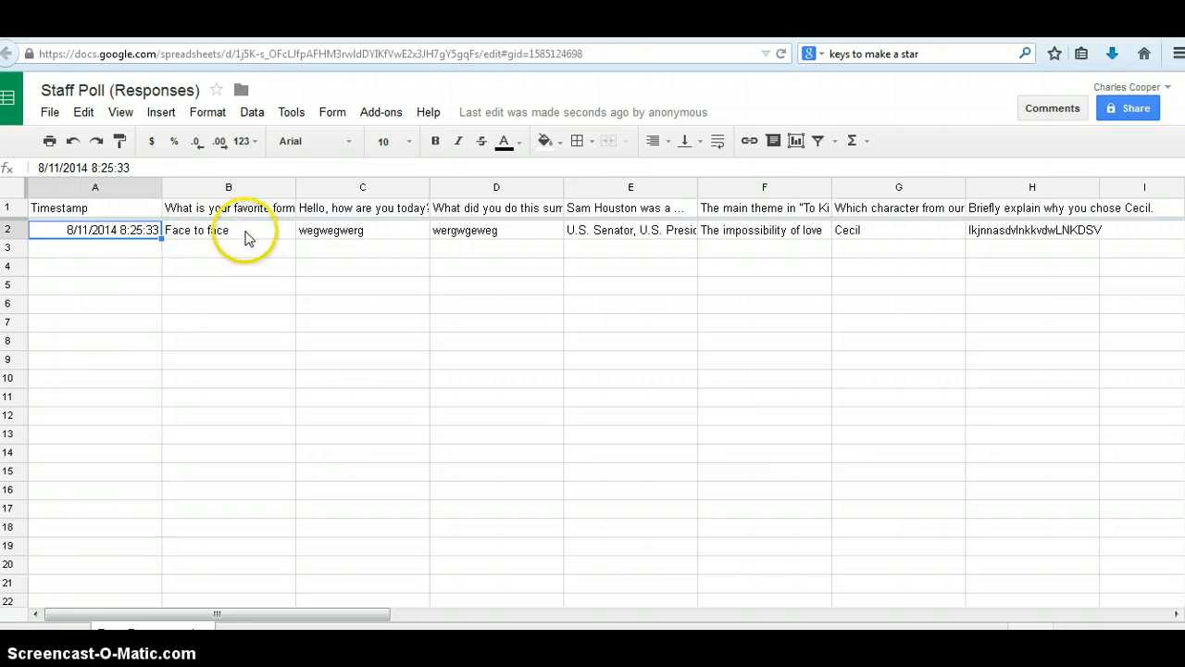
click(363, 237)
click(485, 234)
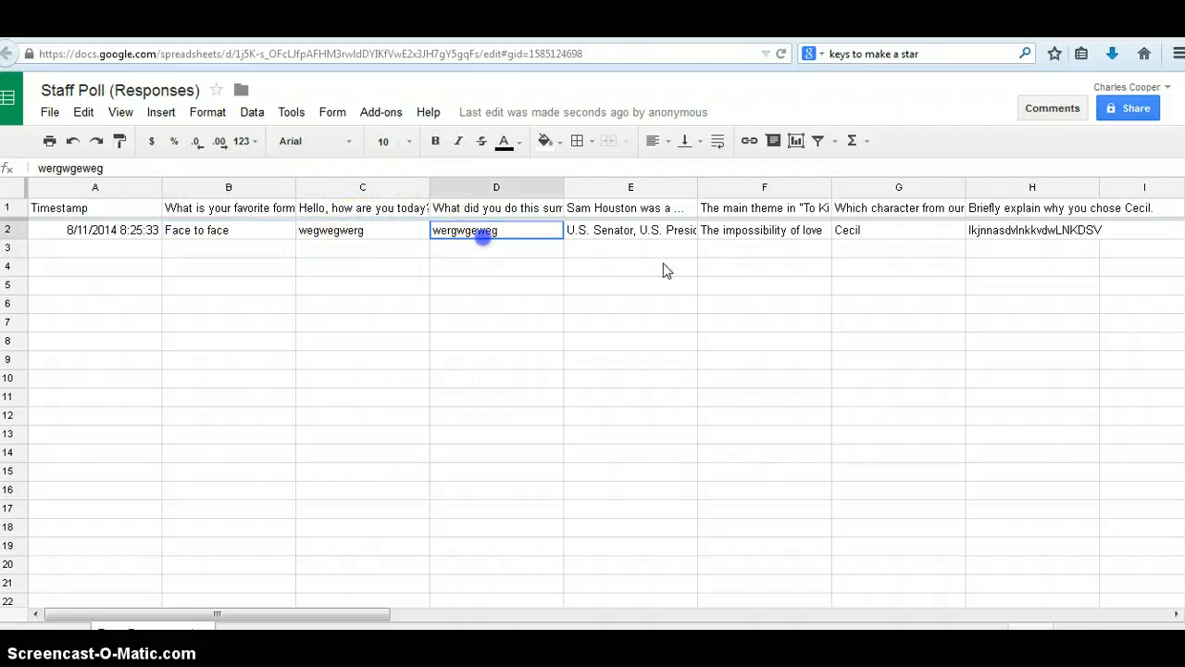
click(667, 235)
click(754, 238)
click(829, 236)
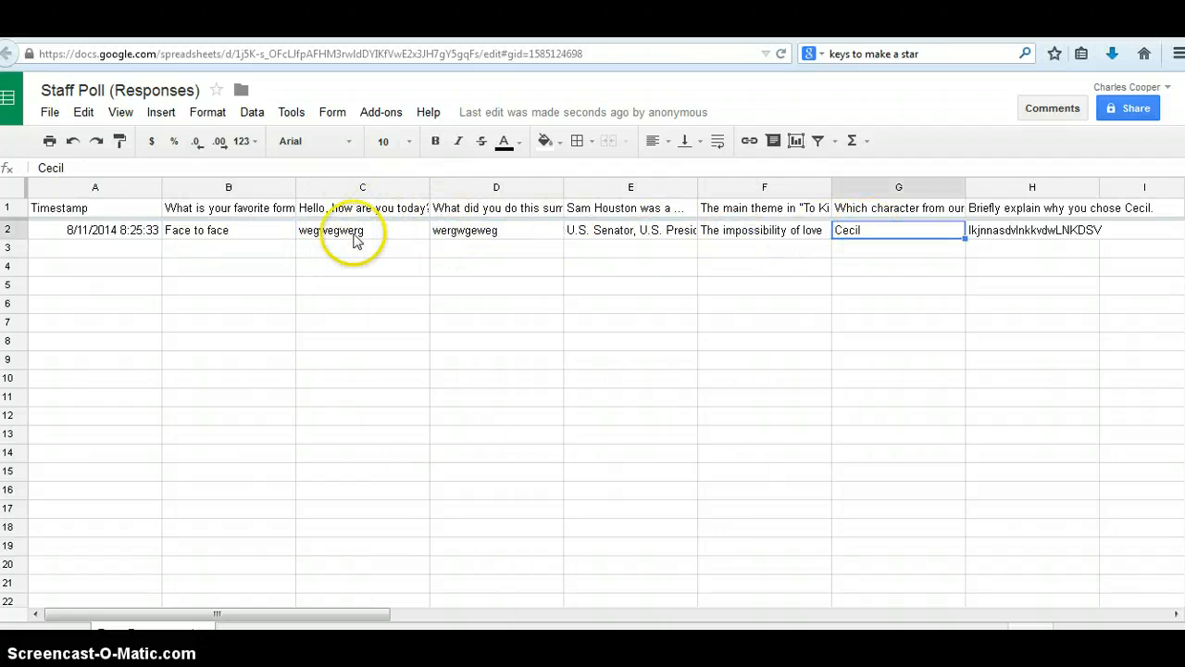
- Examine the professional development answer, the book character column and the spreadsheet's available add-ons without editing anything
click(238, 230)
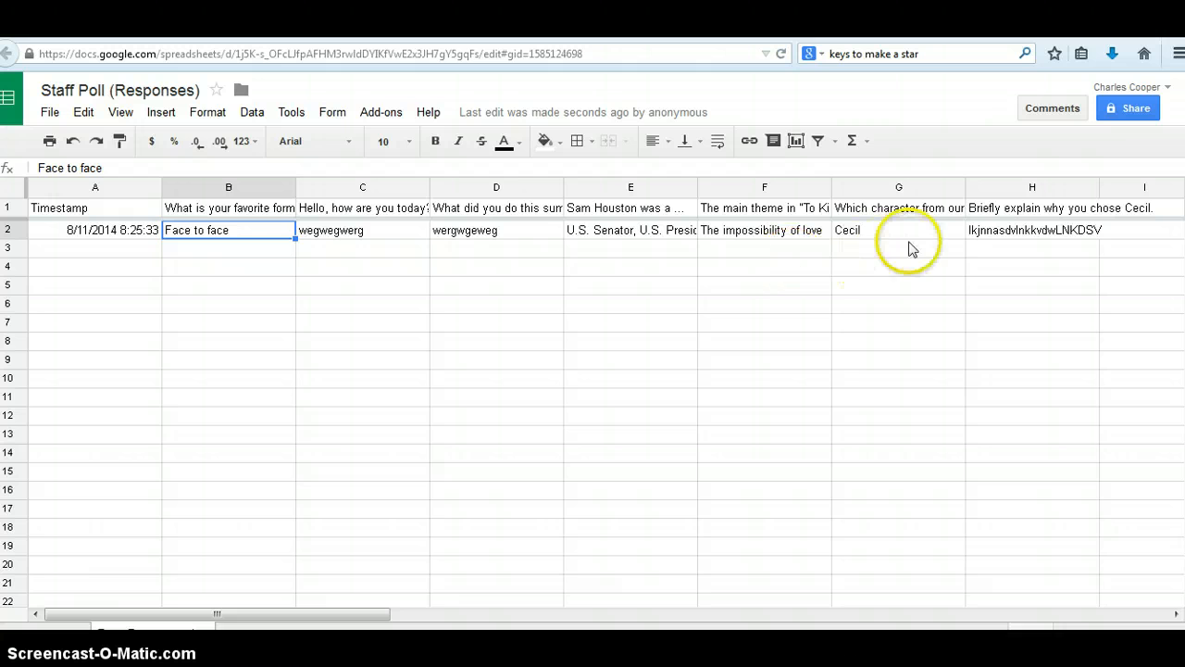
click(903, 232)
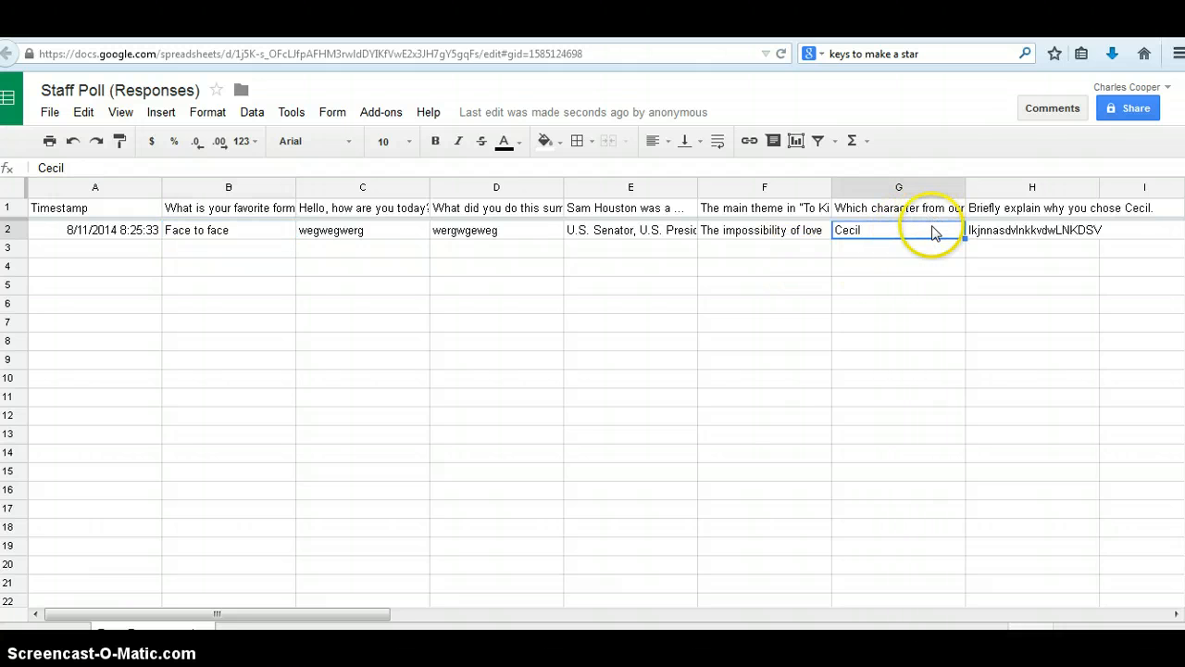
click(895, 189)
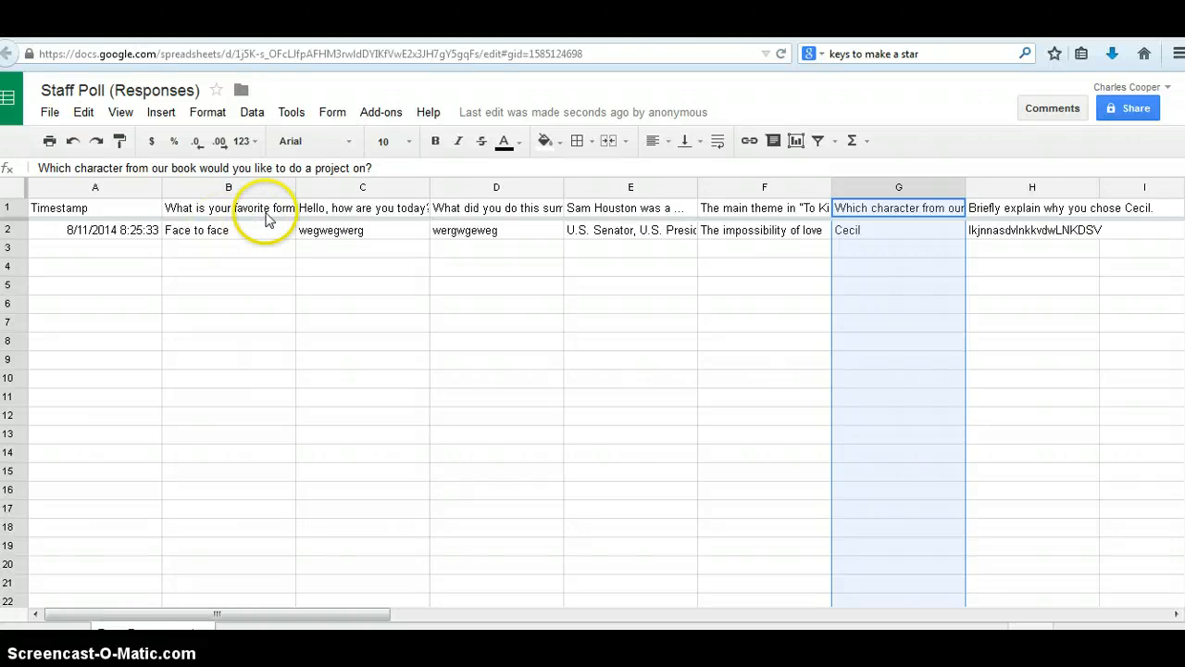
click(245, 235)
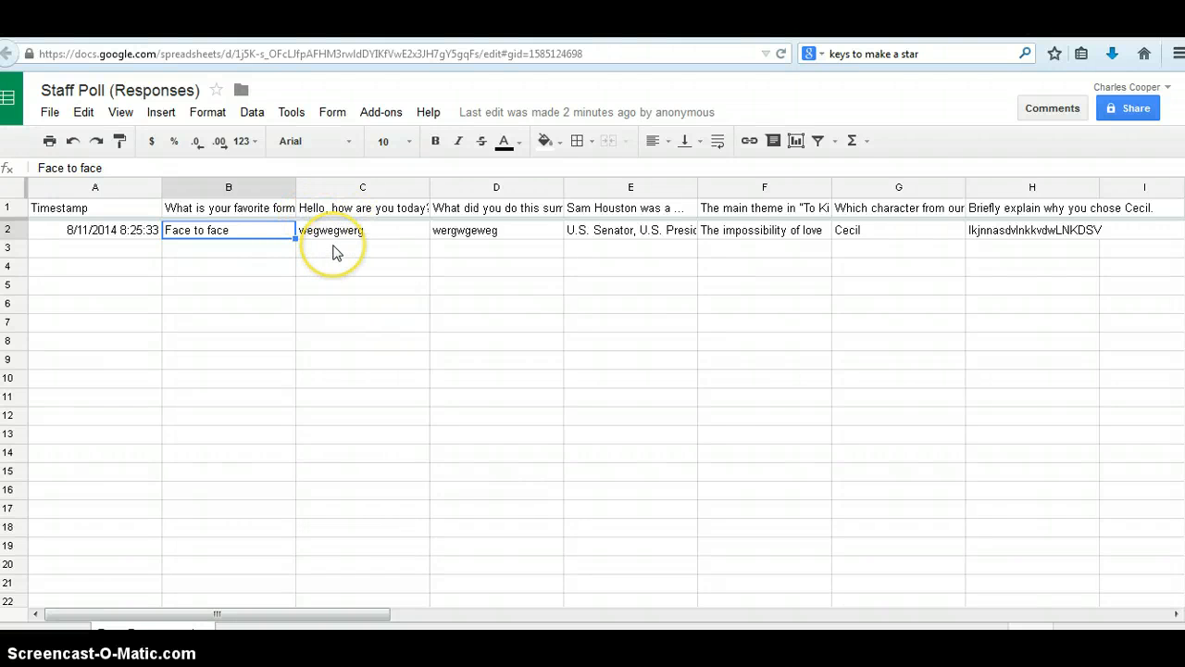
click(379, 113)
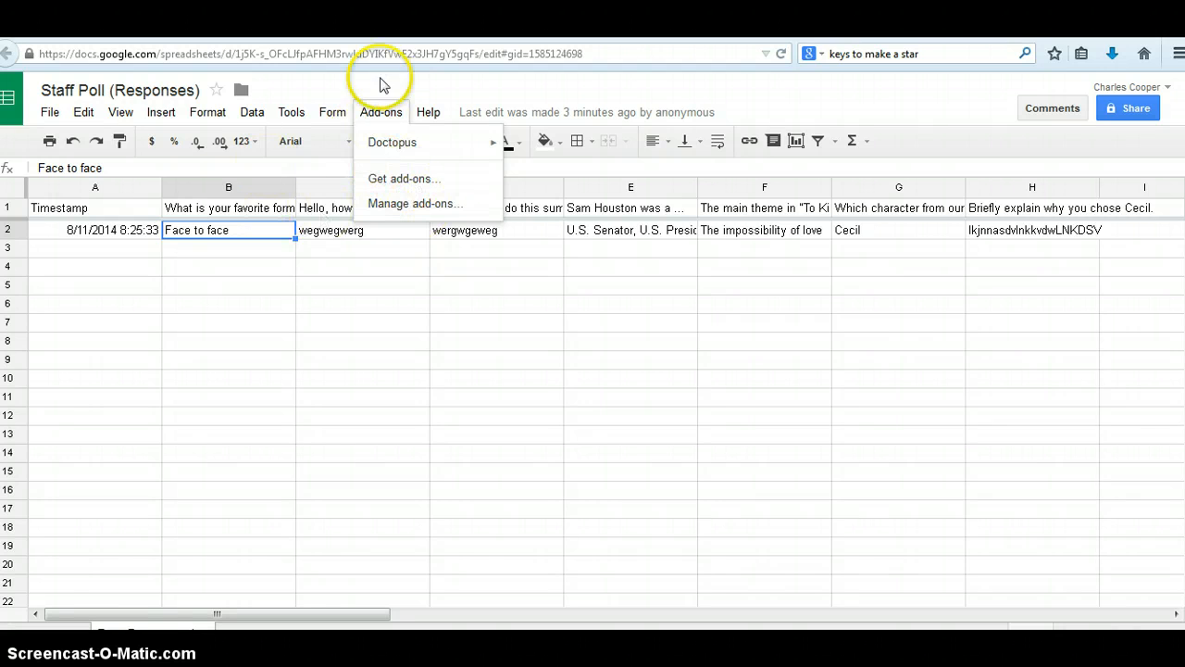
click(354, 88)
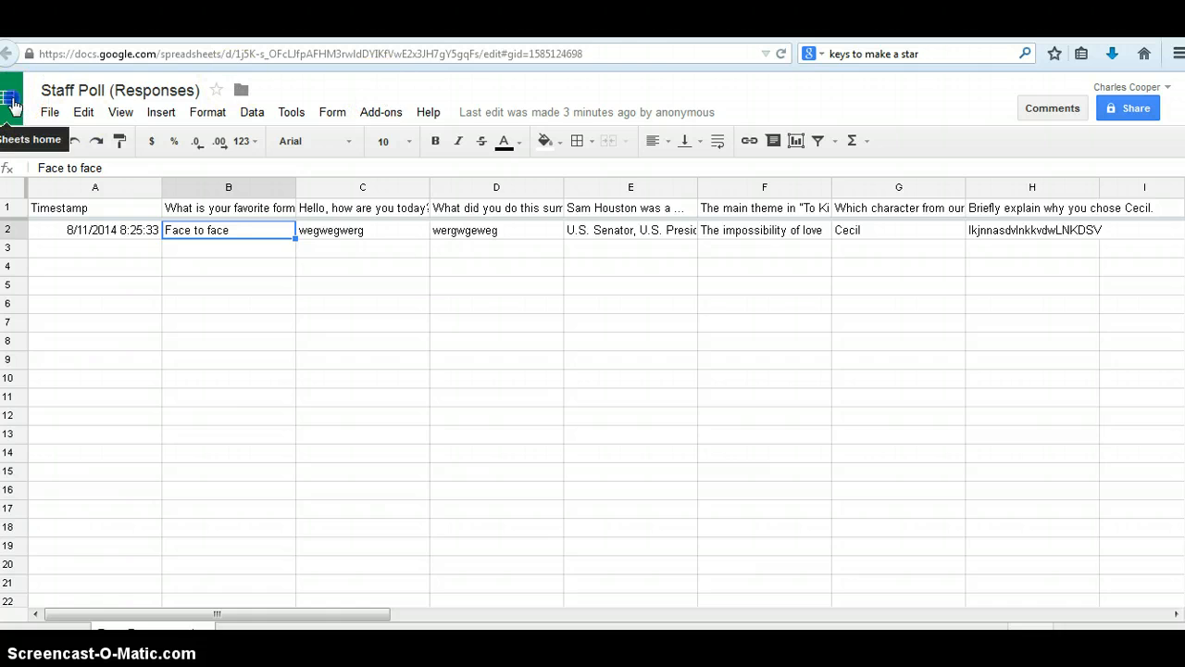
- Switch back to the form editor, view the live form in its current gray theme and return to editing
click(617, 40)
click(497, 143)
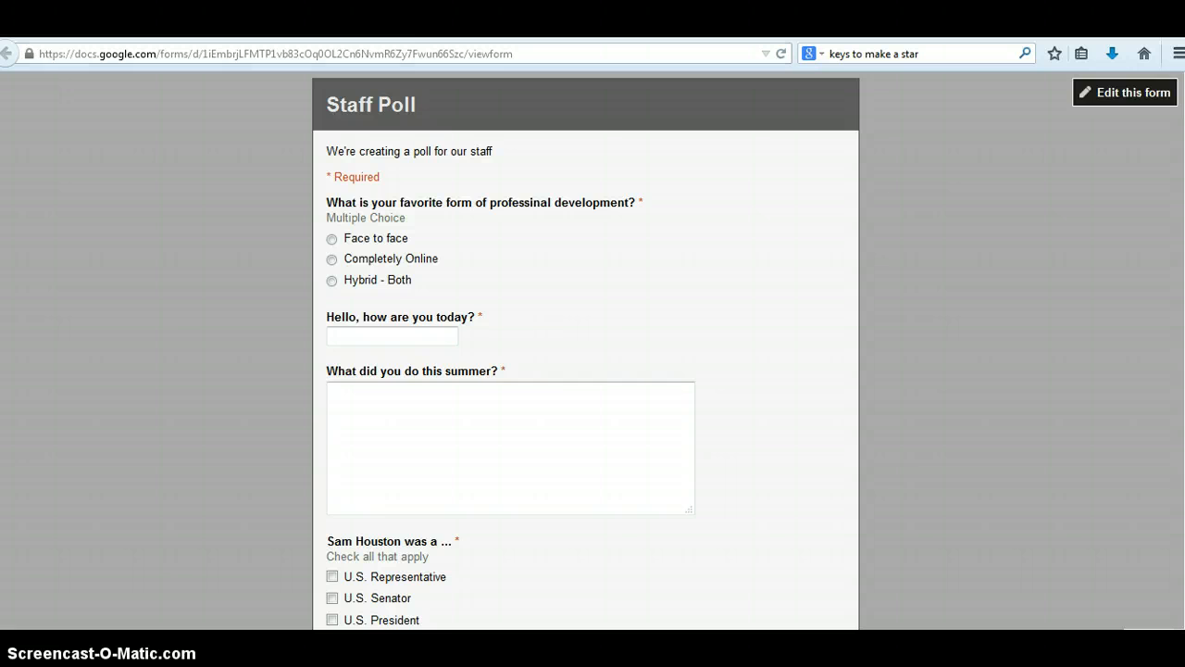
click(715, 37)
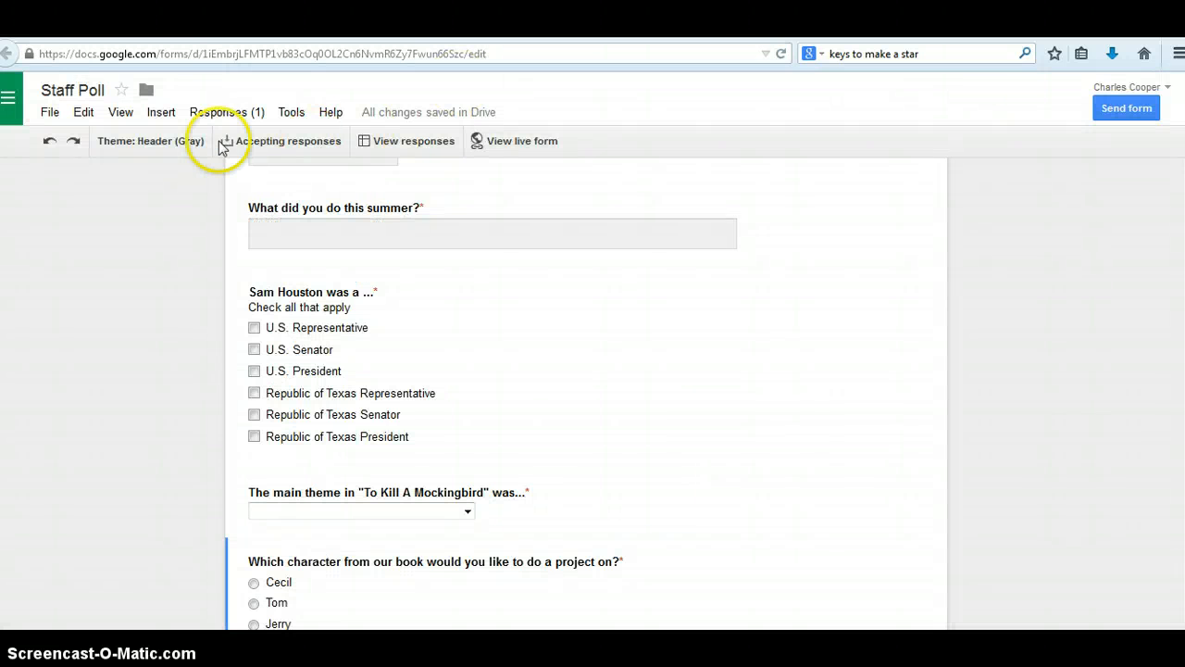
- Change the Staff Poll form's theme to Birthday Balloons
click(161, 113)
mouse_move(120, 116)
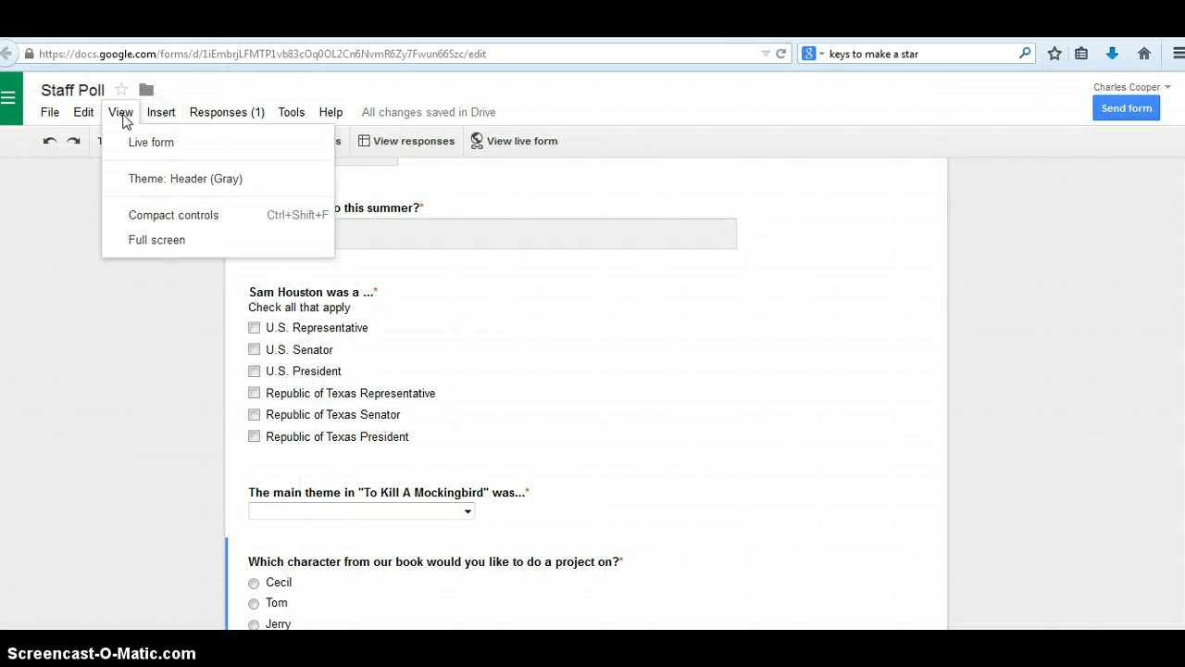
click(149, 178)
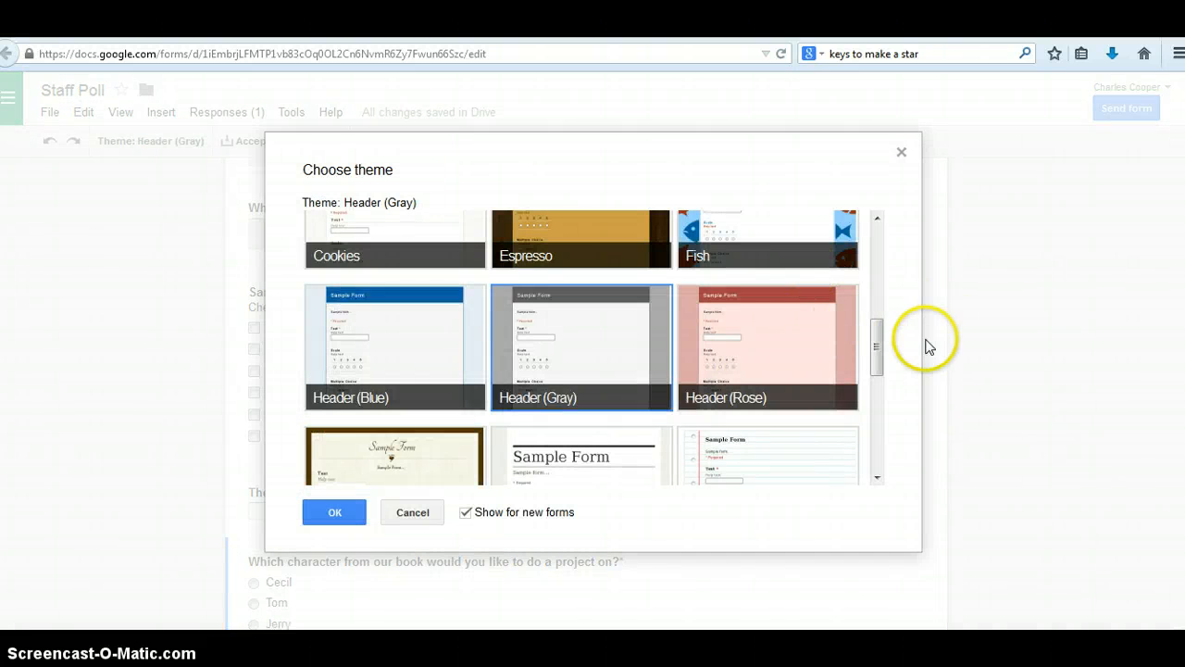
drag(876, 345, 884, 271)
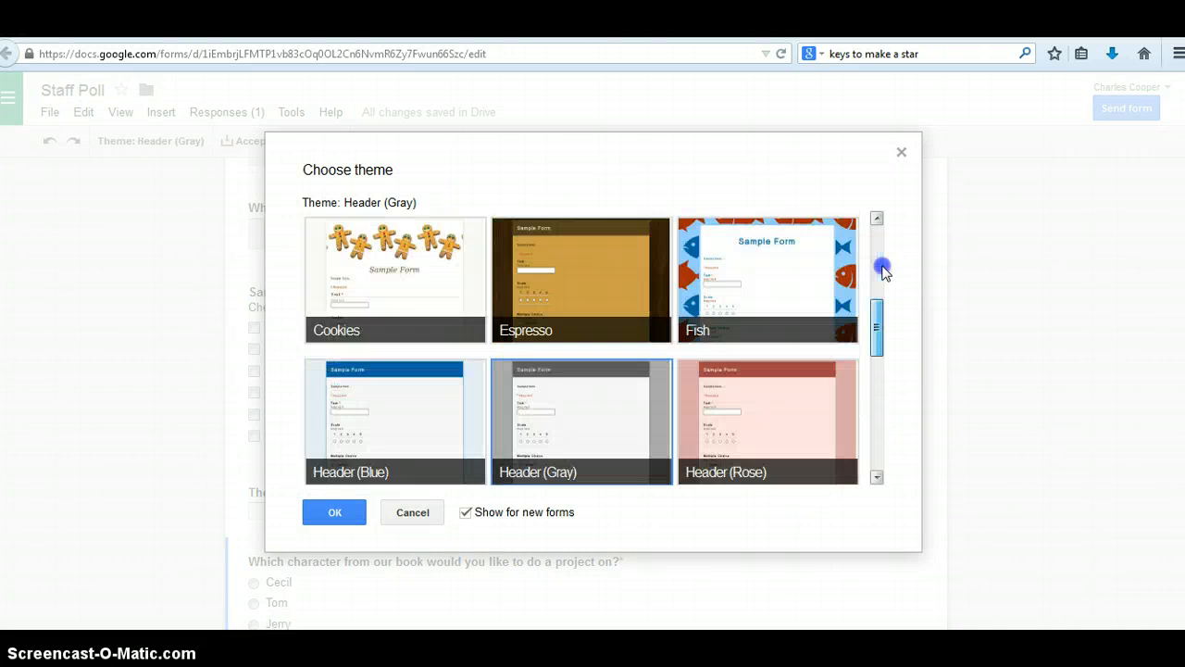
scroll(880, 269, up, 5)
click(804, 264)
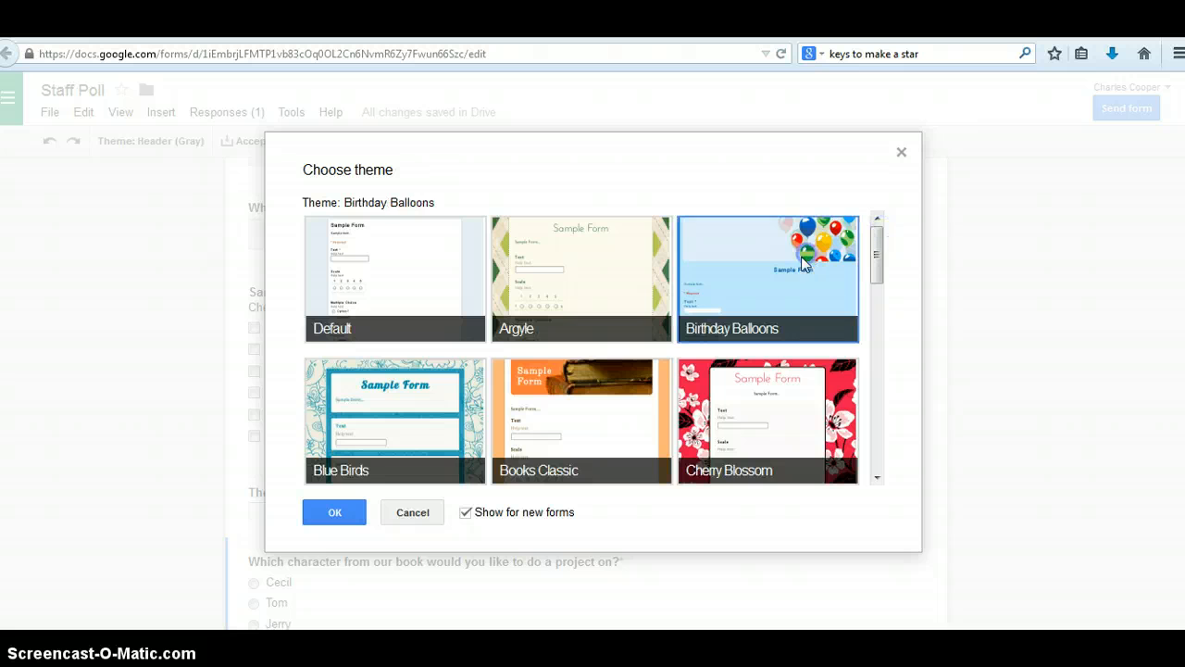
click(337, 512)
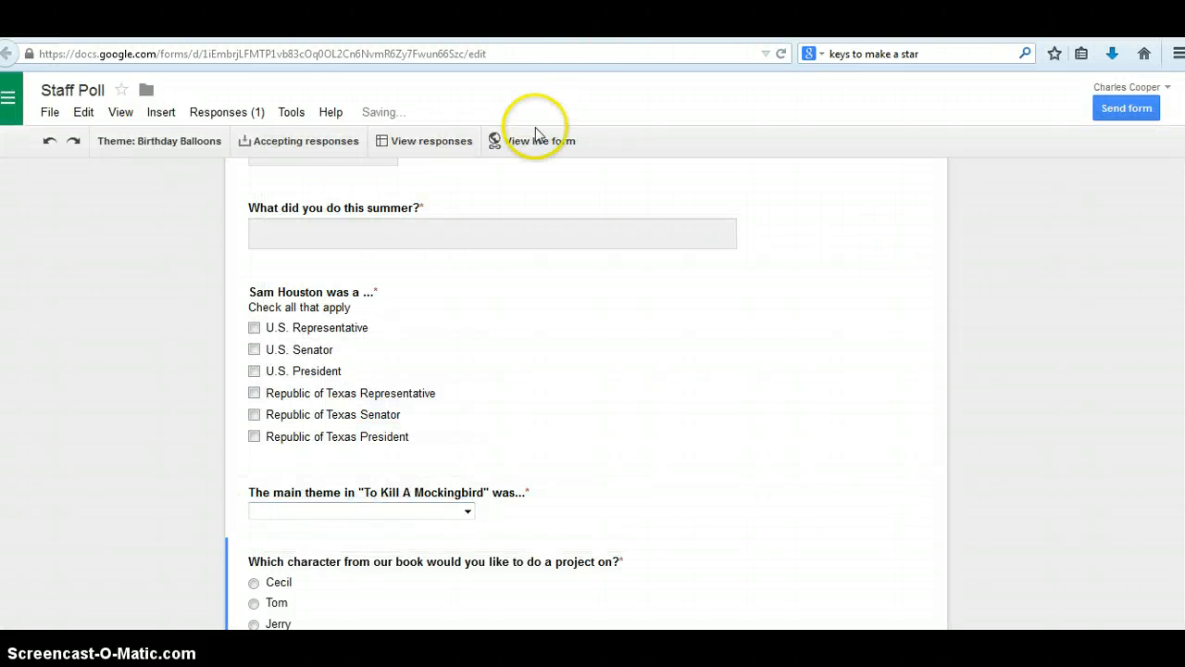
- View the live form to check how the Birthday Balloons theme looks across the header and questions
click(521, 140)
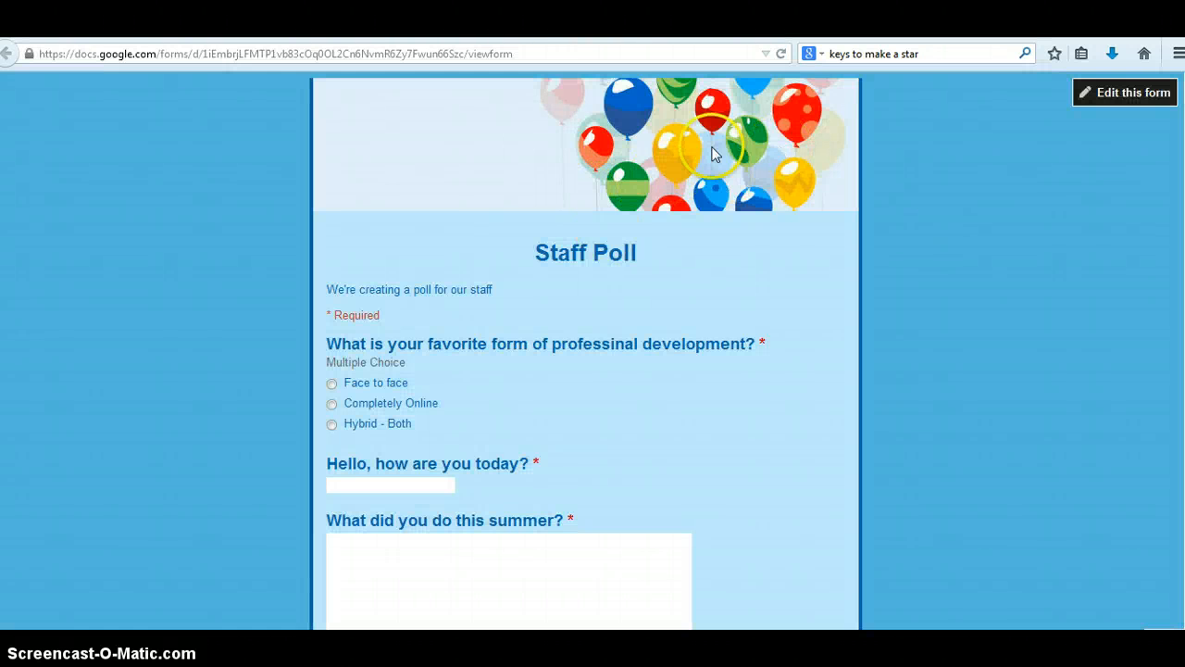
scroll(1046, 416, down, 5)
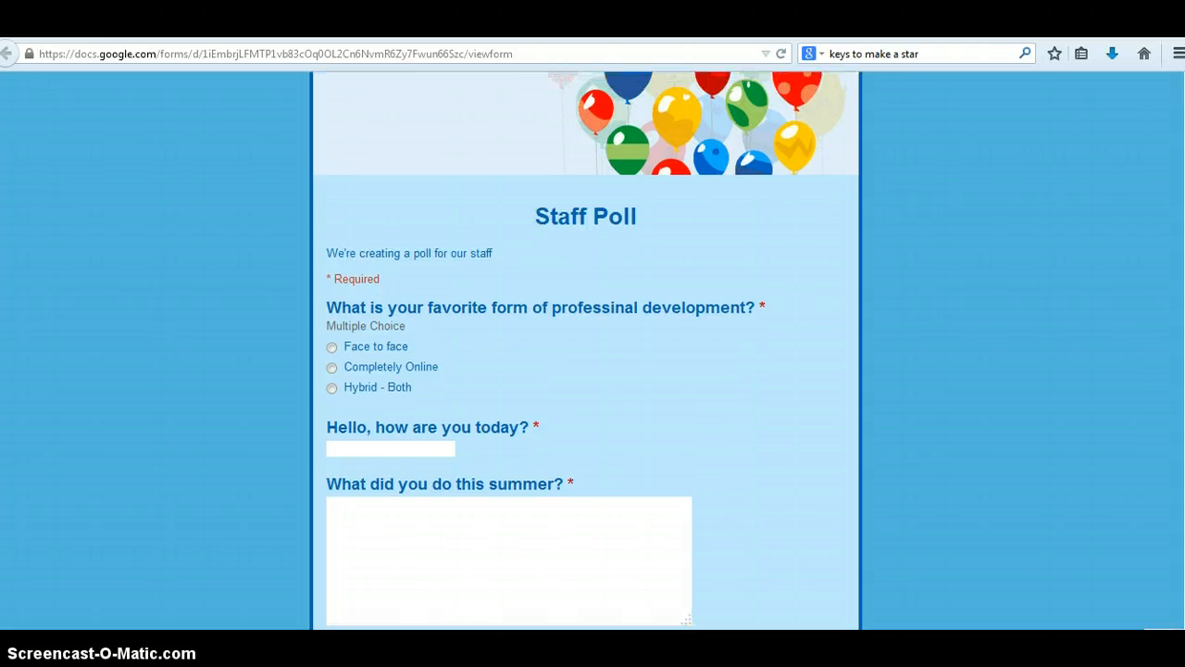
scroll(1047, 416, up, 5)
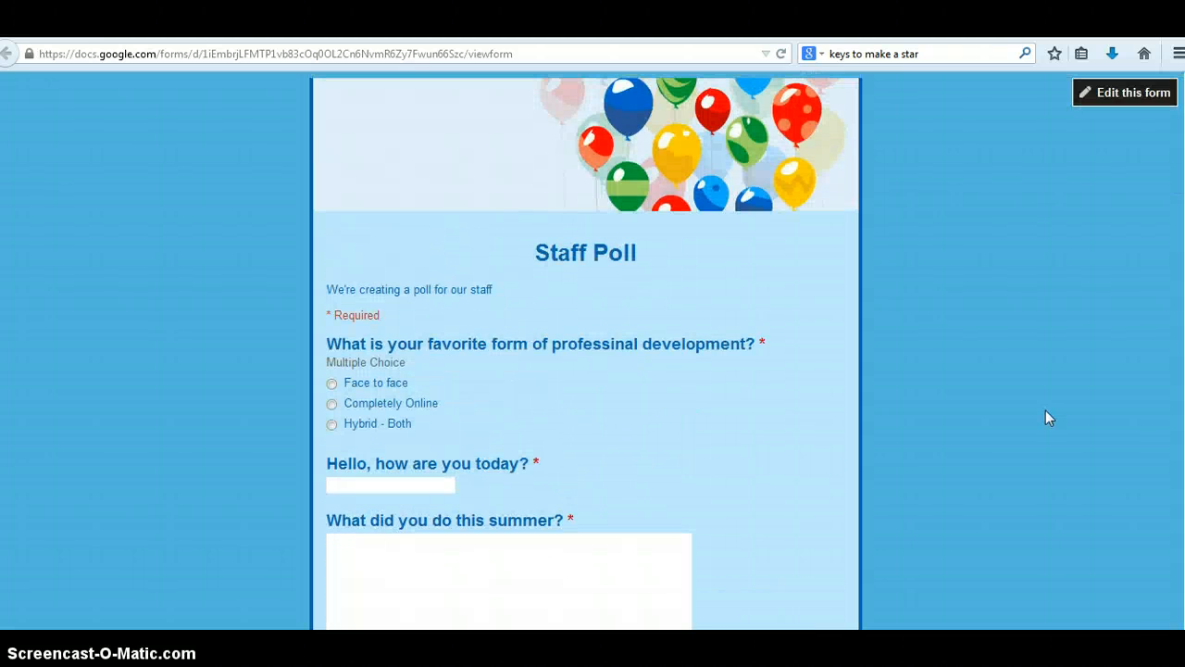